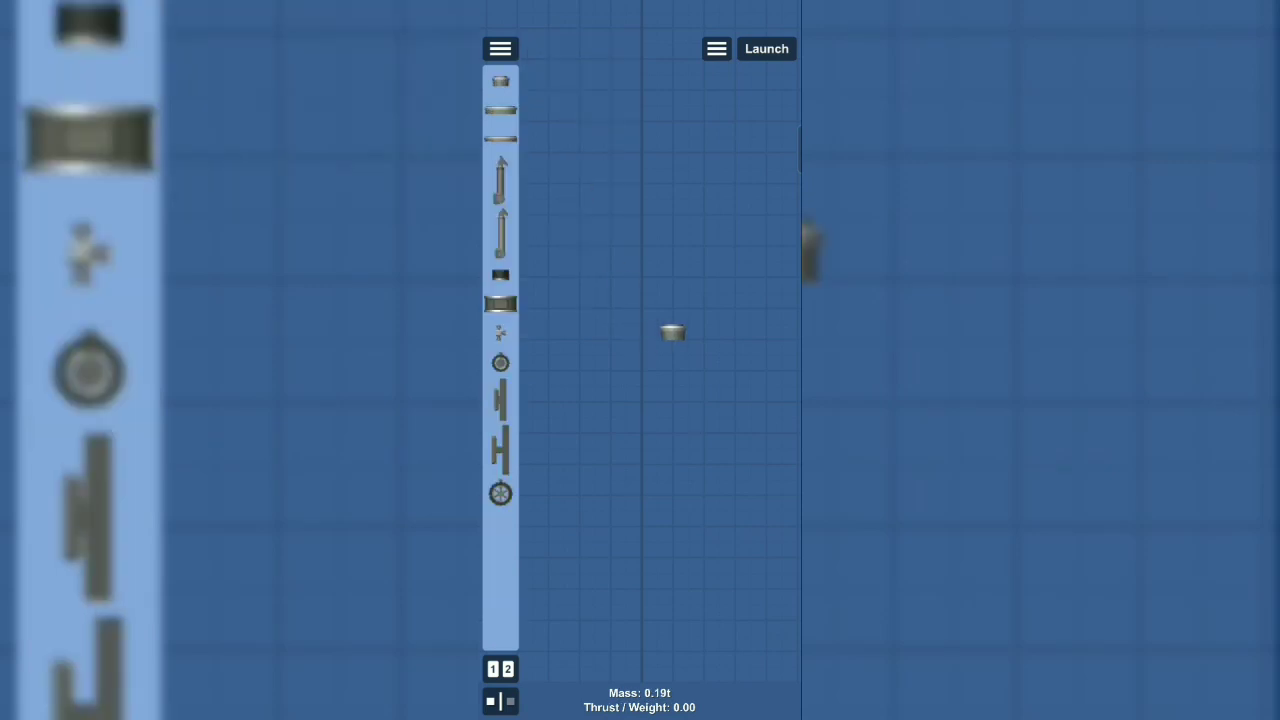
Step: Line up three small tank blocks and lay a horizontal truss beam across them
click(625, 332)
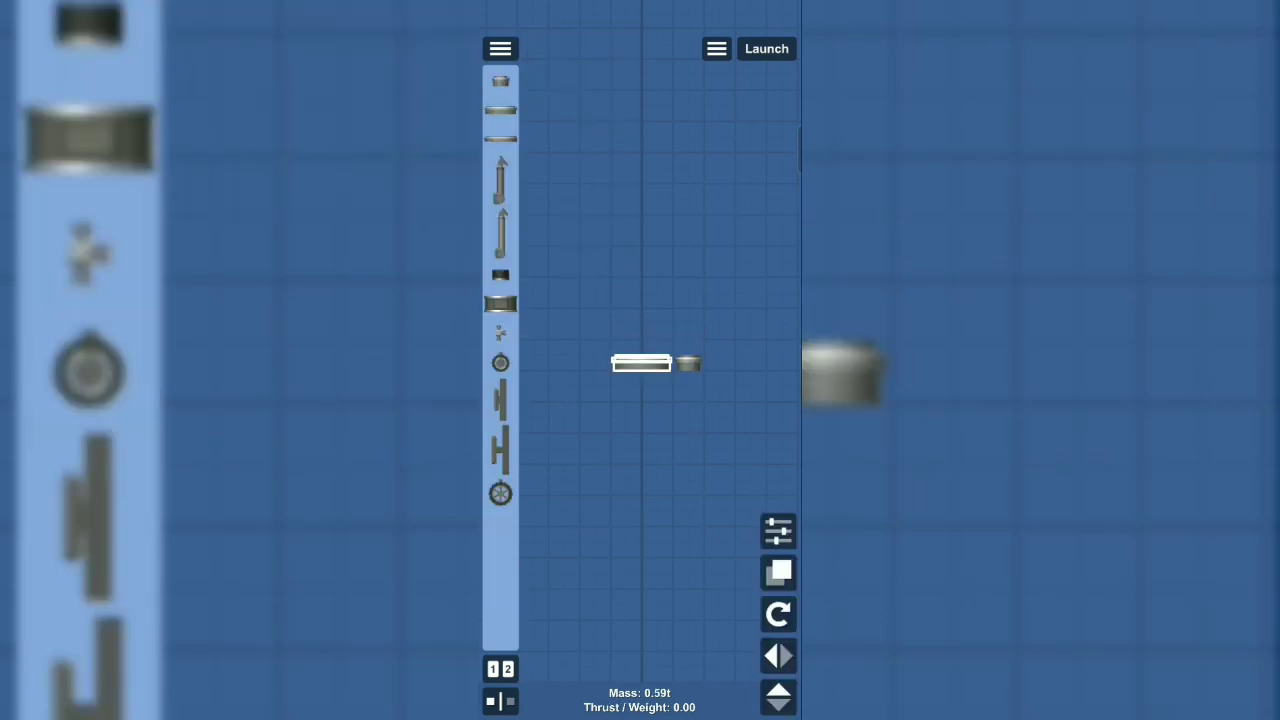
drag(500, 110, 595, 362)
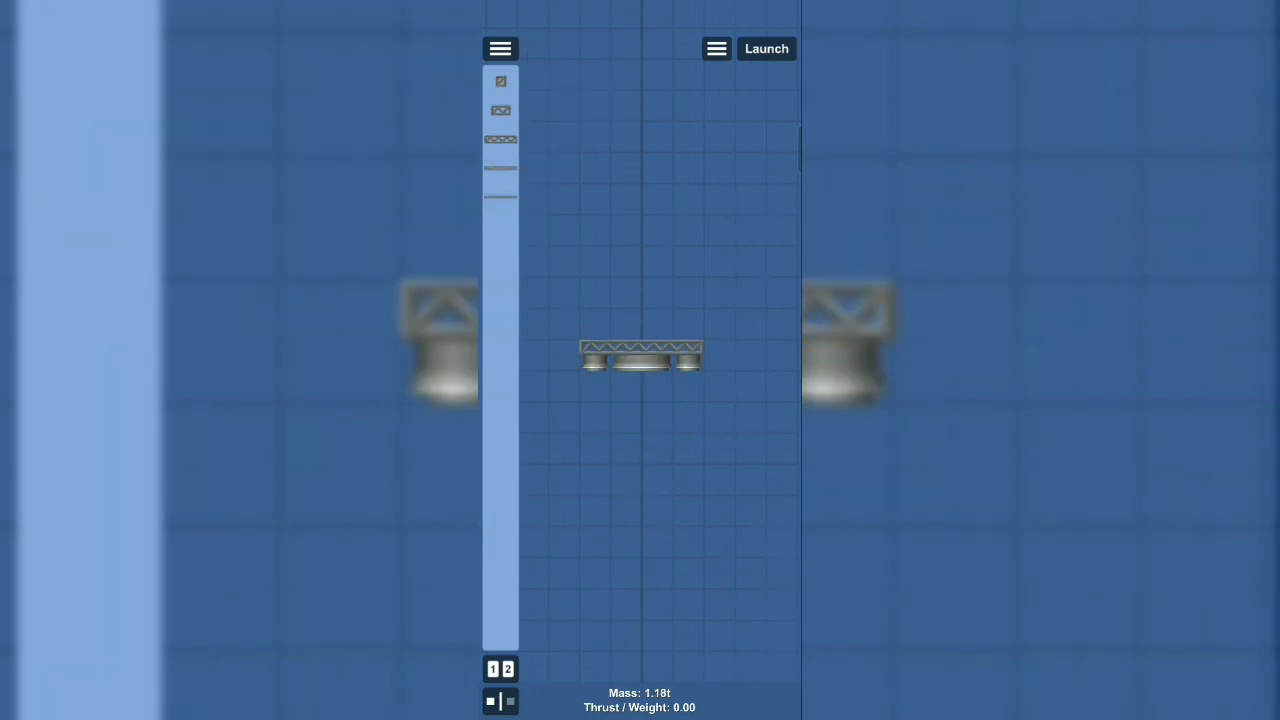
mouse_move(580, 238)
mouse_down()
mouse_move(571, 262)
mouse_move(590, 300)
mouse_up()
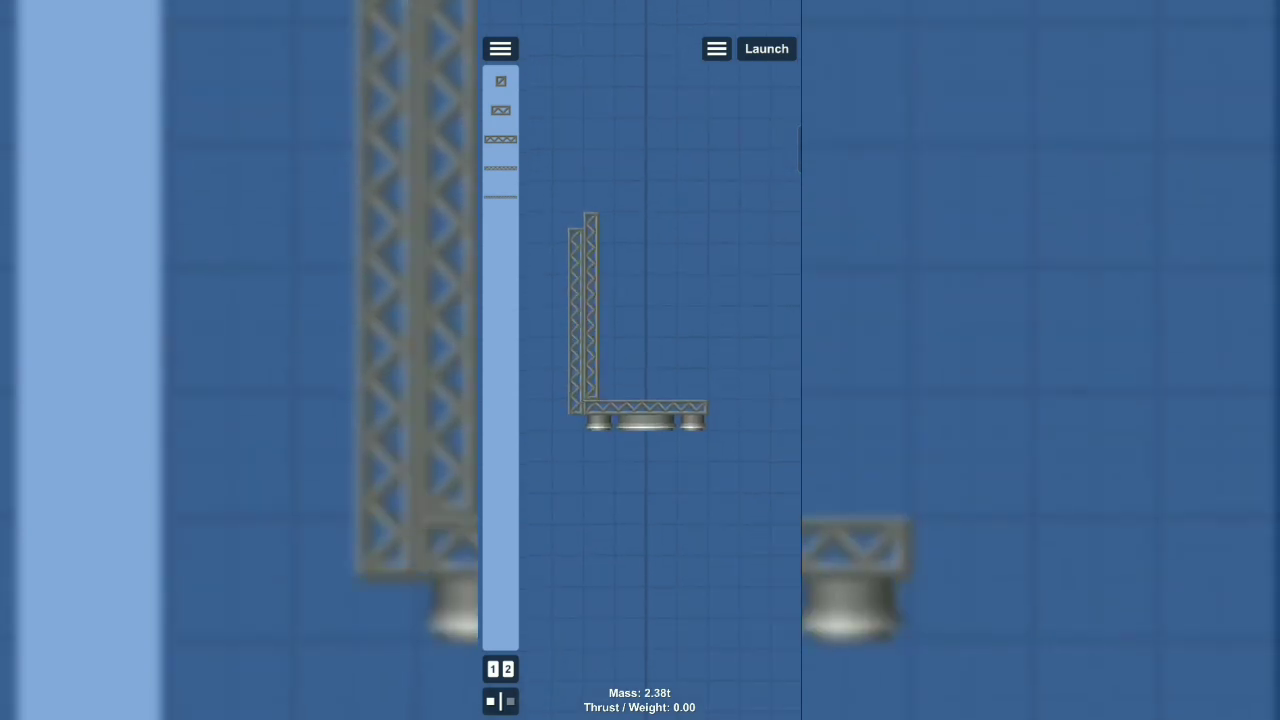
Step: Raise tall vertical truss columns from the platform's left end
click(577, 320)
click(700, 300)
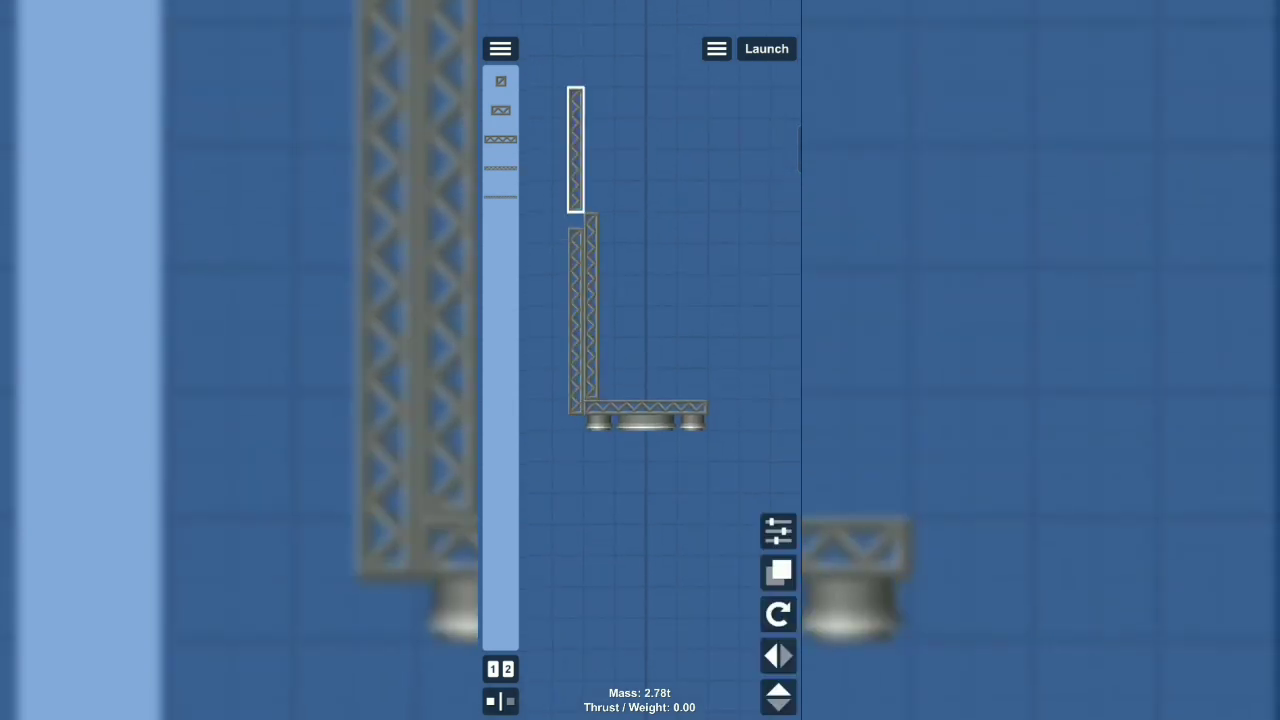
drag(575, 150, 620, 230)
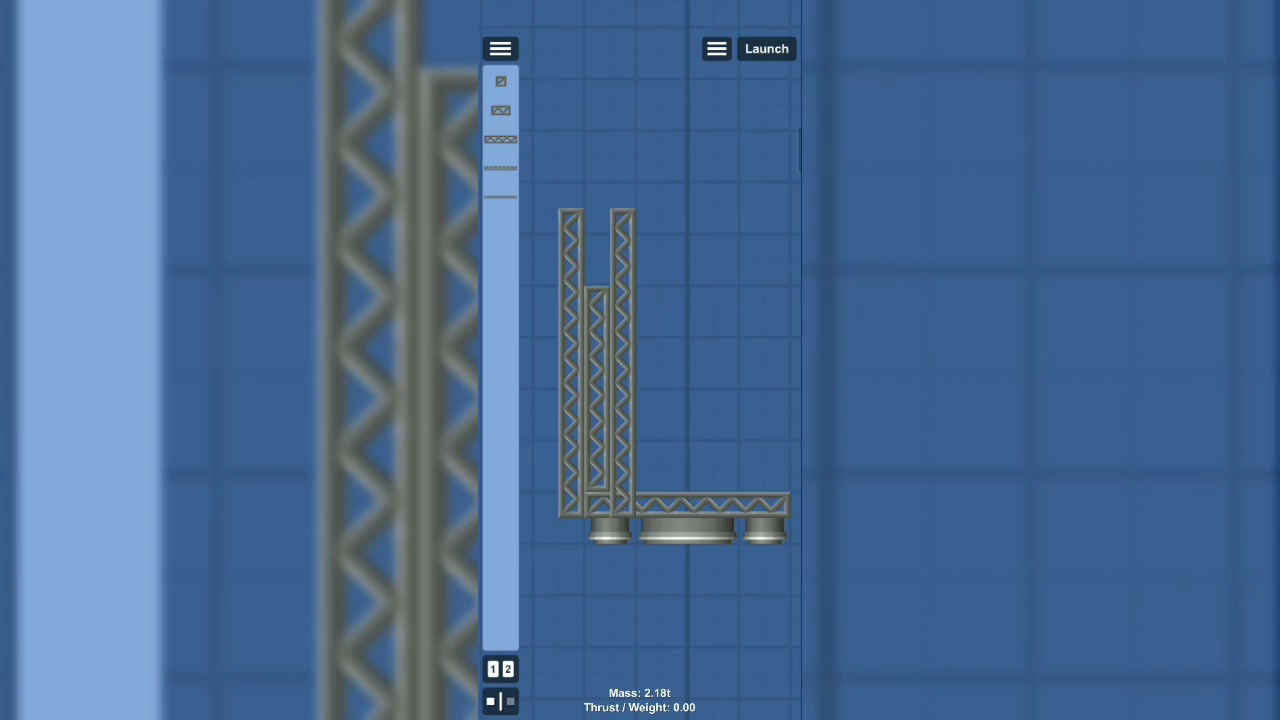
Step: Place two arm parts and rotate them diagonally near the tower top
click(500, 48)
click(575, 220)
drag(500, 180, 560, 140)
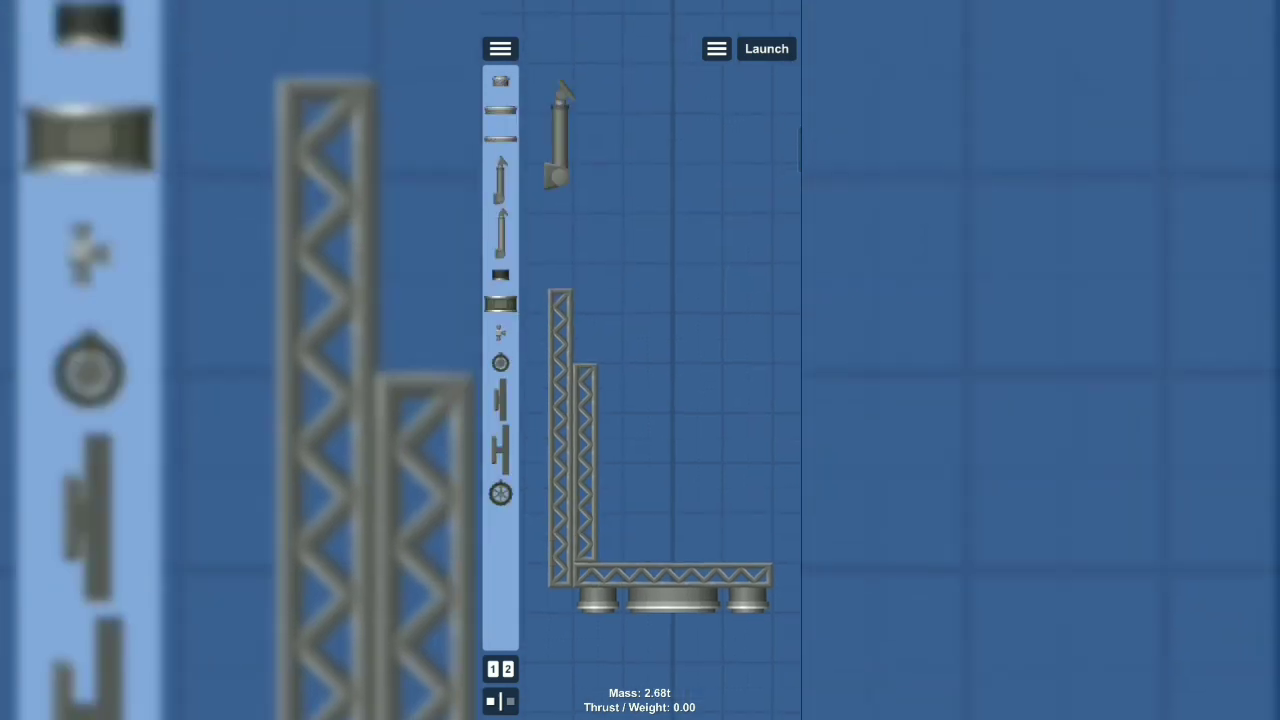
click(560, 140)
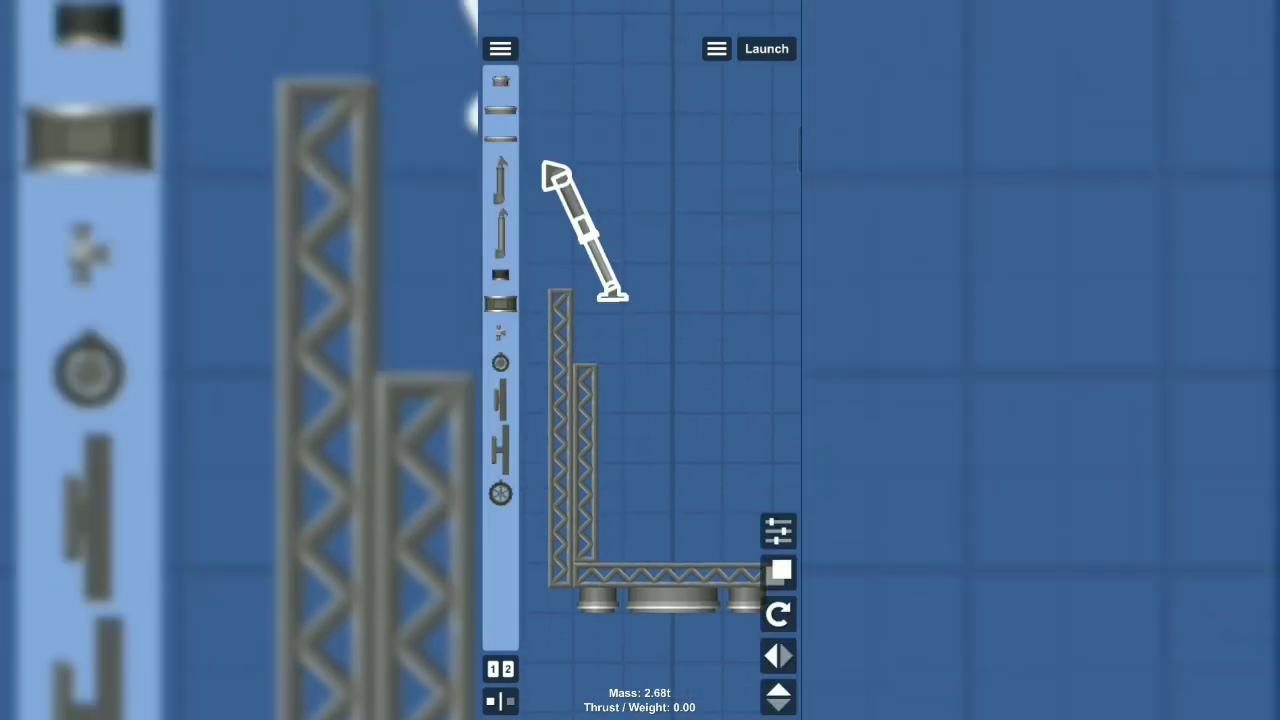
mouse_move(500, 180)
mouse_down()
mouse_move(600, 200)
mouse_move(575, 240)
mouse_move(650, 285)
mouse_up()
click(778, 612)
click(778, 612)
click(650, 450)
Step: Replace the inner truss column with a new vertical column beside the tower
drag(585, 450, 500, 400)
scroll(500, 300, down, 3)
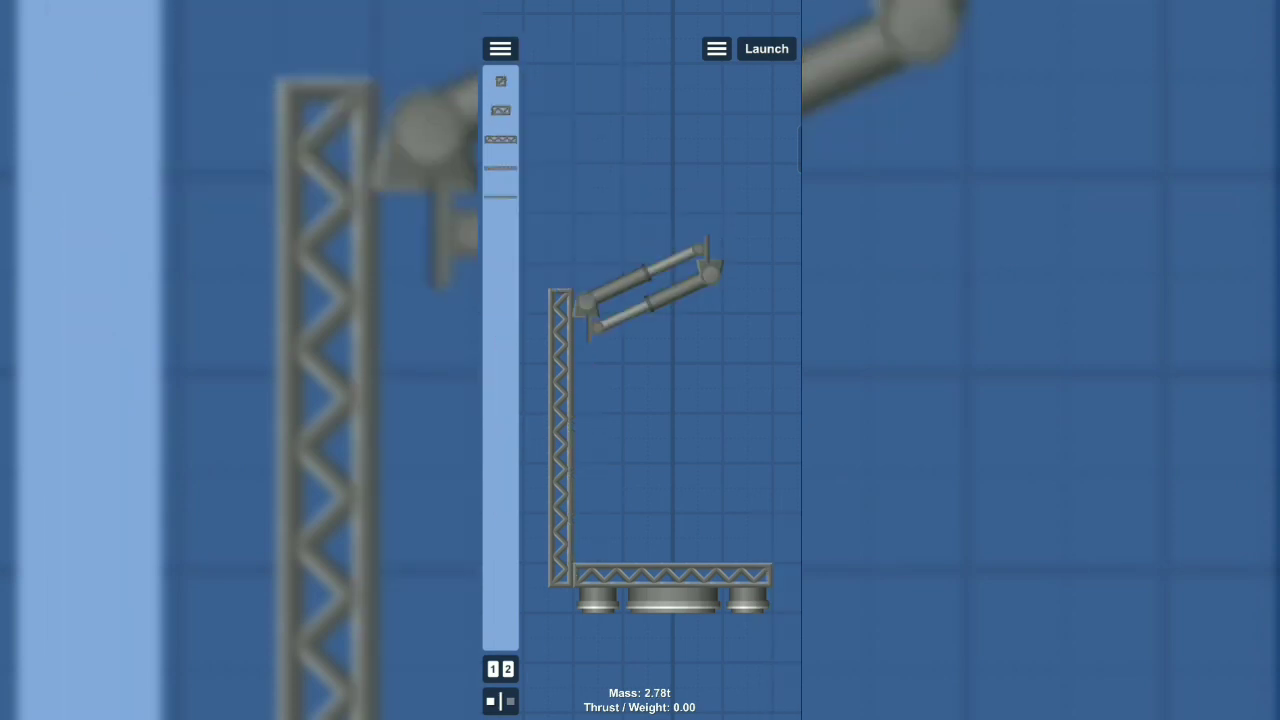
drag(600, 150, 585, 440)
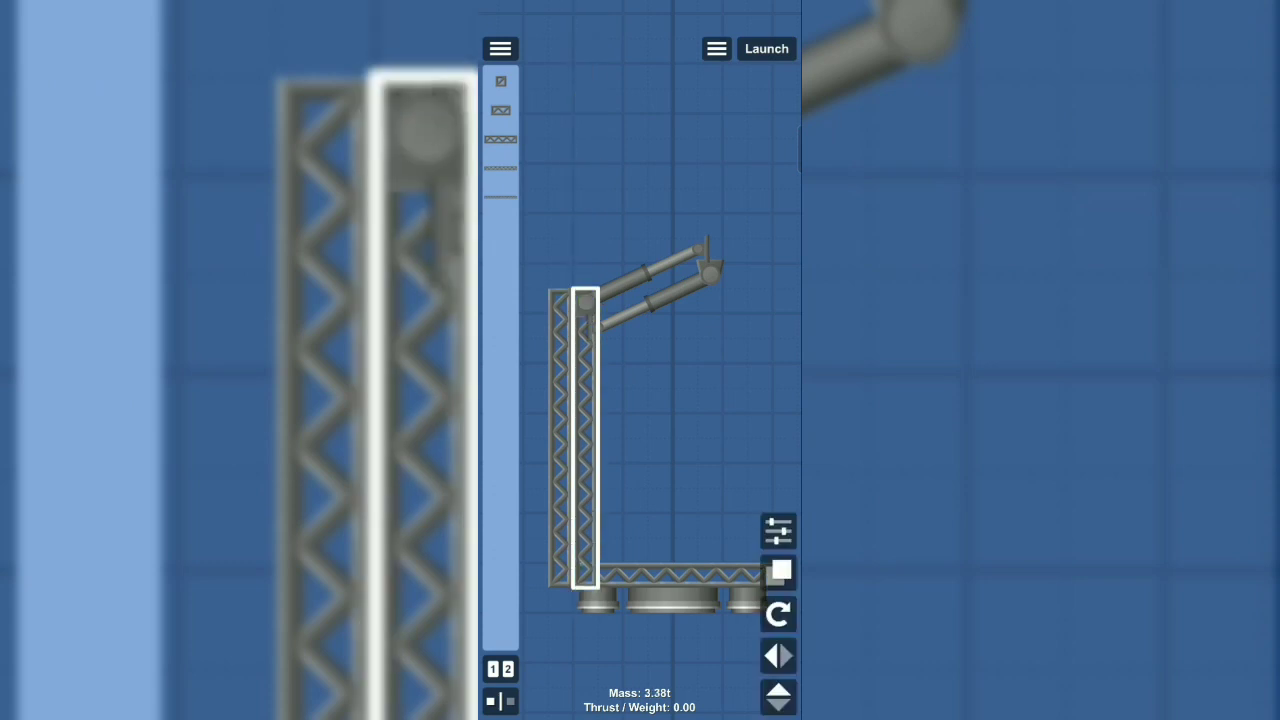
click(680, 450)
drag(700, 420, 665, 440)
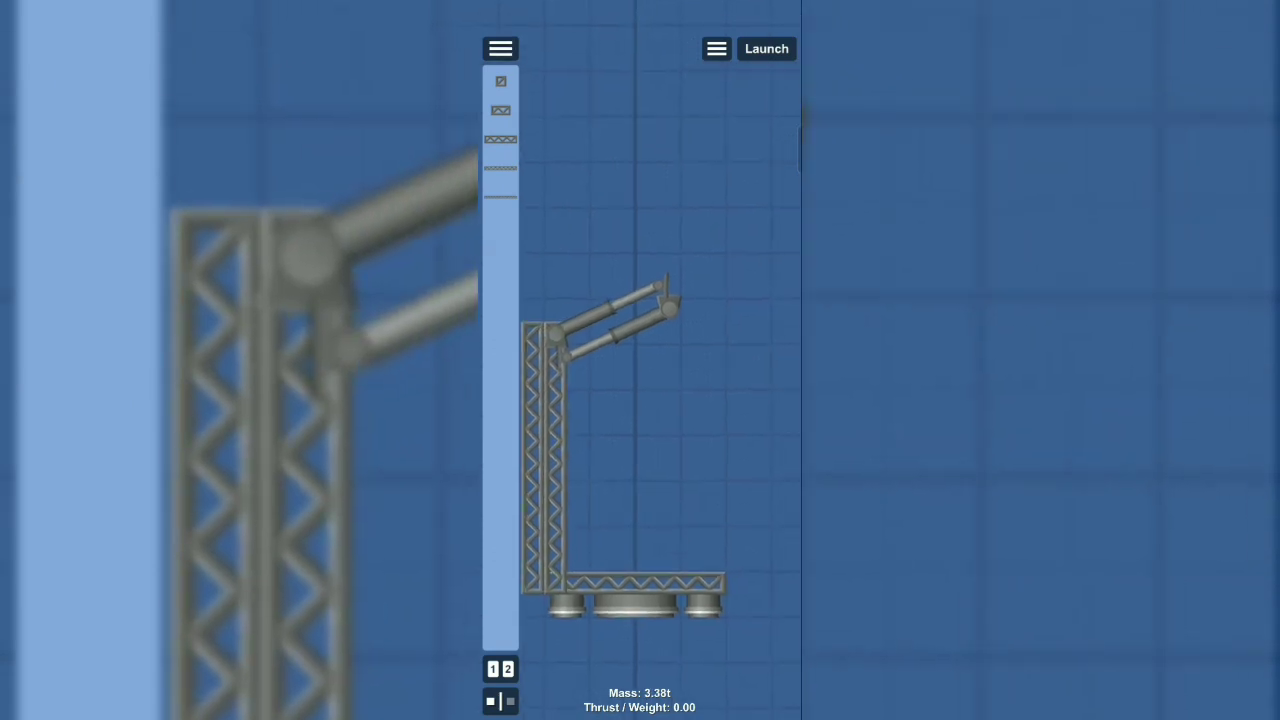
Step: Lay a horizontal truss at the column top and fit the diagonal arms to it
click(500, 48)
click(500, 140)
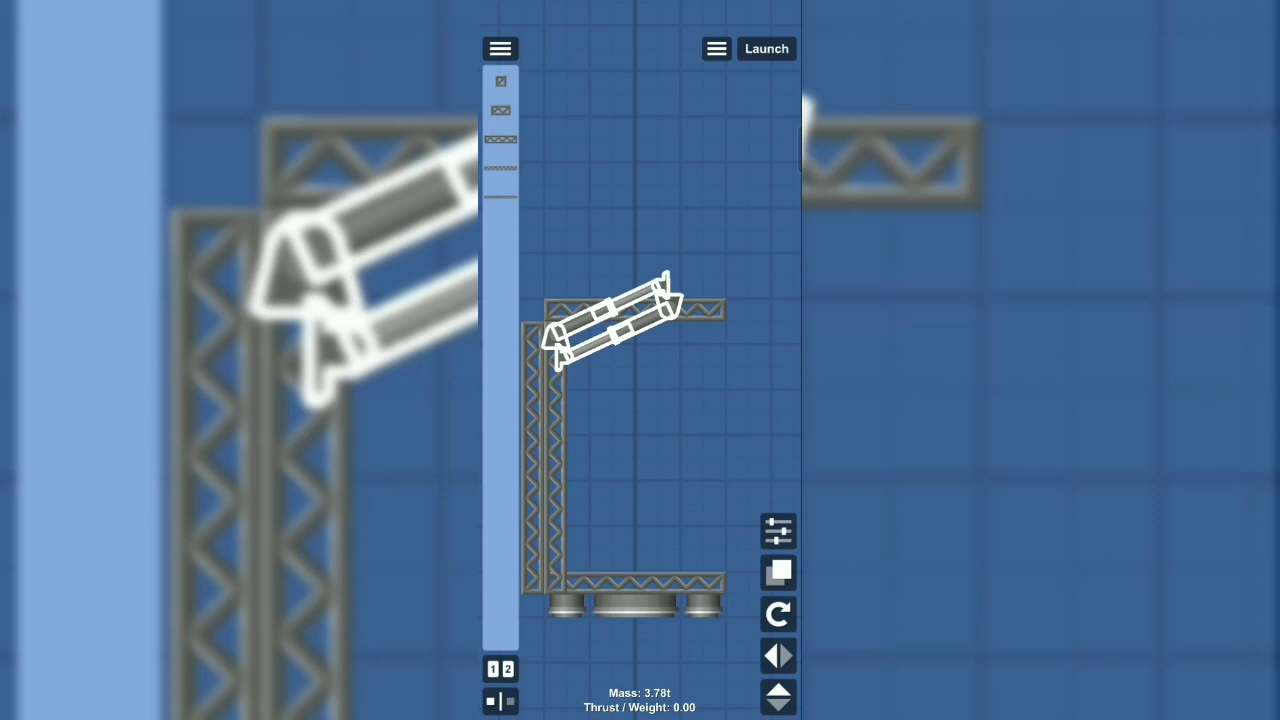
drag(640, 310, 620, 340)
click(680, 450)
click(500, 48)
click(578, 310)
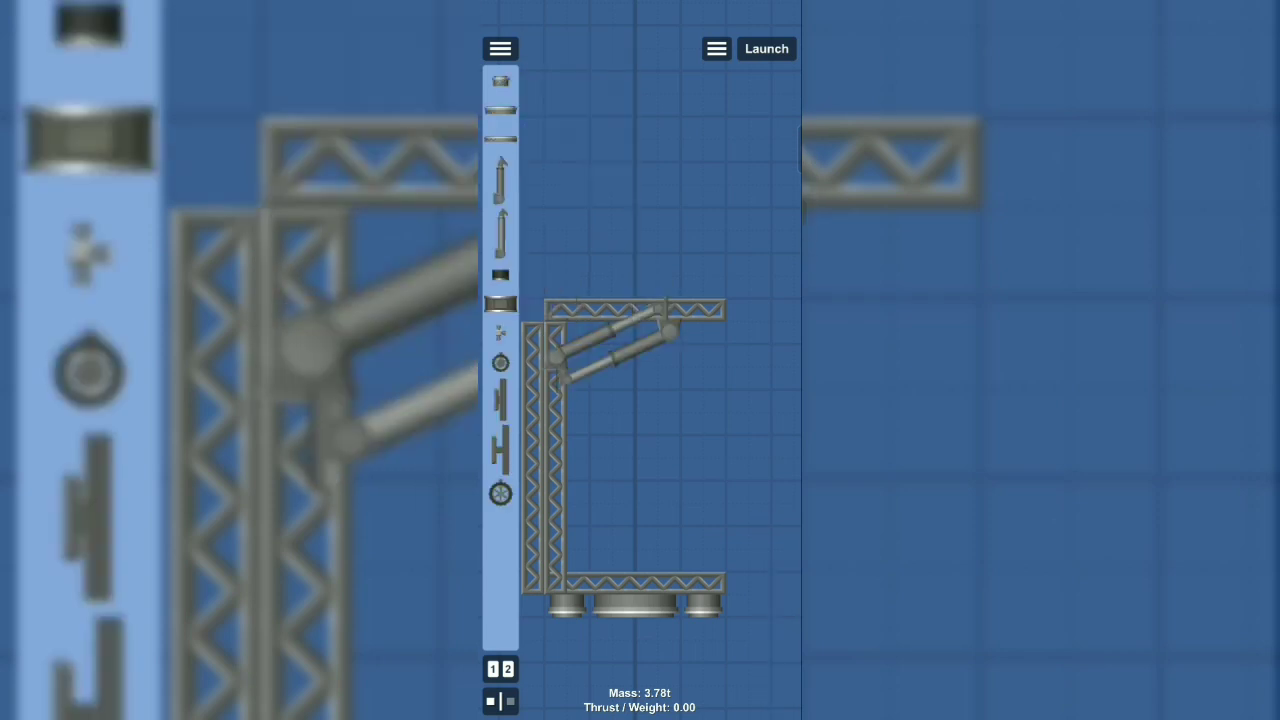
Step: Duplicate and flip the V-shaped strut pair into an X brace on the upper beam
mouse_move(600, 225)
mouse_down()
mouse_move(645, 200)
mouse_move(595, 250)
mouse_move(640, 120)
mouse_move(640, 250)
mouse_up()
click(645, 200)
click(779, 572)
click(779, 655)
mouse_move(500, 180)
mouse_down()
mouse_move(720, 240)
mouse_move(600, 130)
mouse_up()
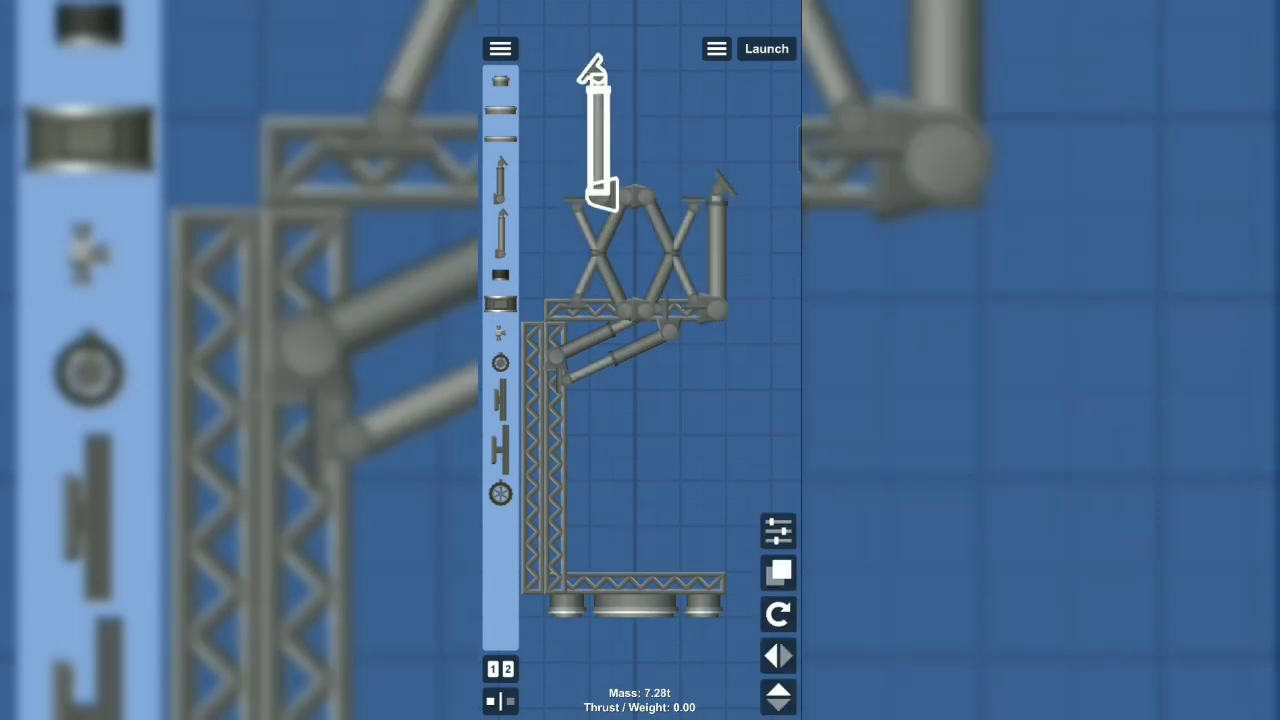
Step: Add a Structural top truss and move the three tank blocks onto it
click(500, 48)
click(578, 281)
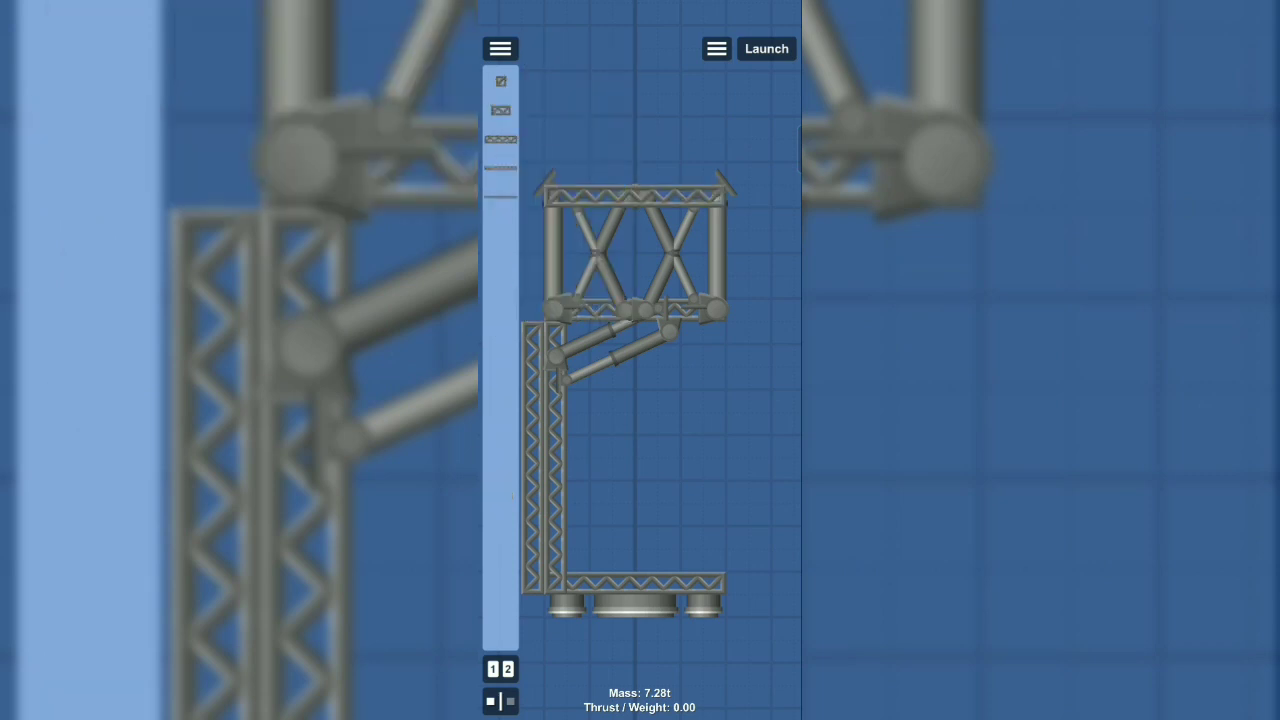
click(640, 196)
drag(620, 607, 640, 205)
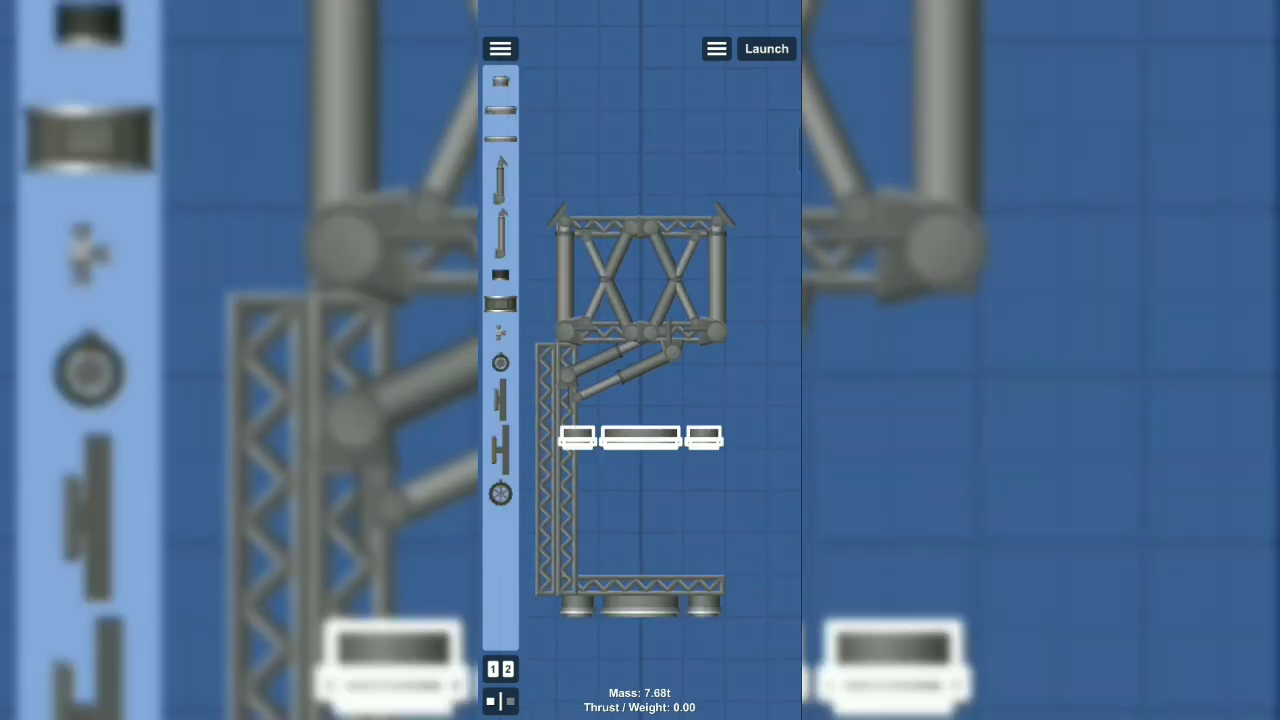
Step: Attach Structural truss pieces left of the upper frame and mid-structure
click(500, 48)
click(578, 281)
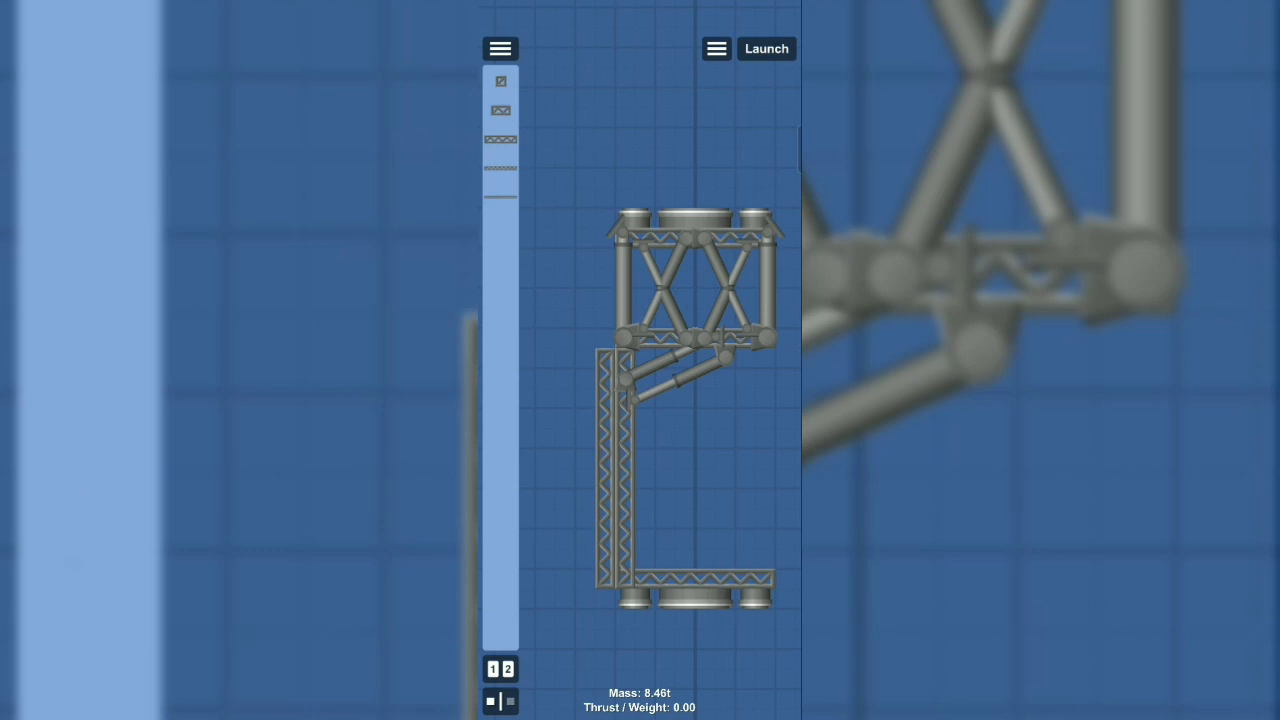
drag(565, 128, 606, 288)
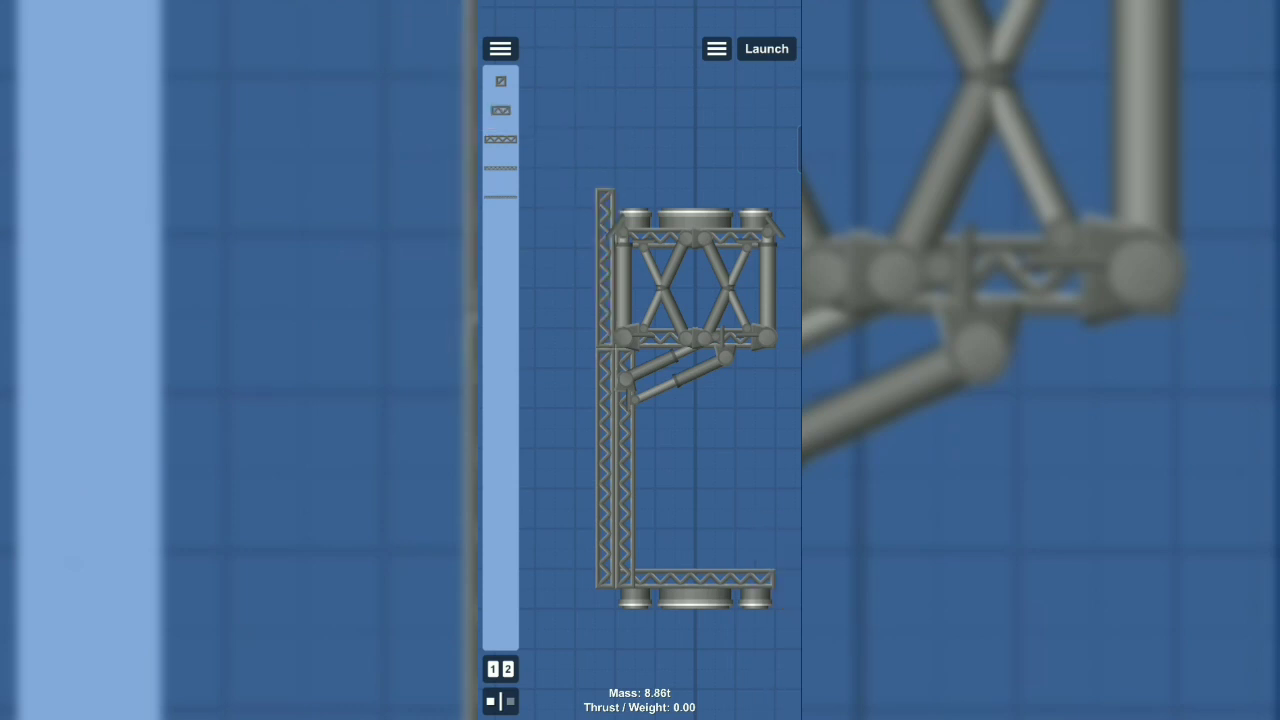
drag(700, 450, 620, 330)
mouse_move(500, 140)
mouse_down()
mouse_move(605, 200)
mouse_move(655, 320)
mouse_move(615, 430)
mouse_up()
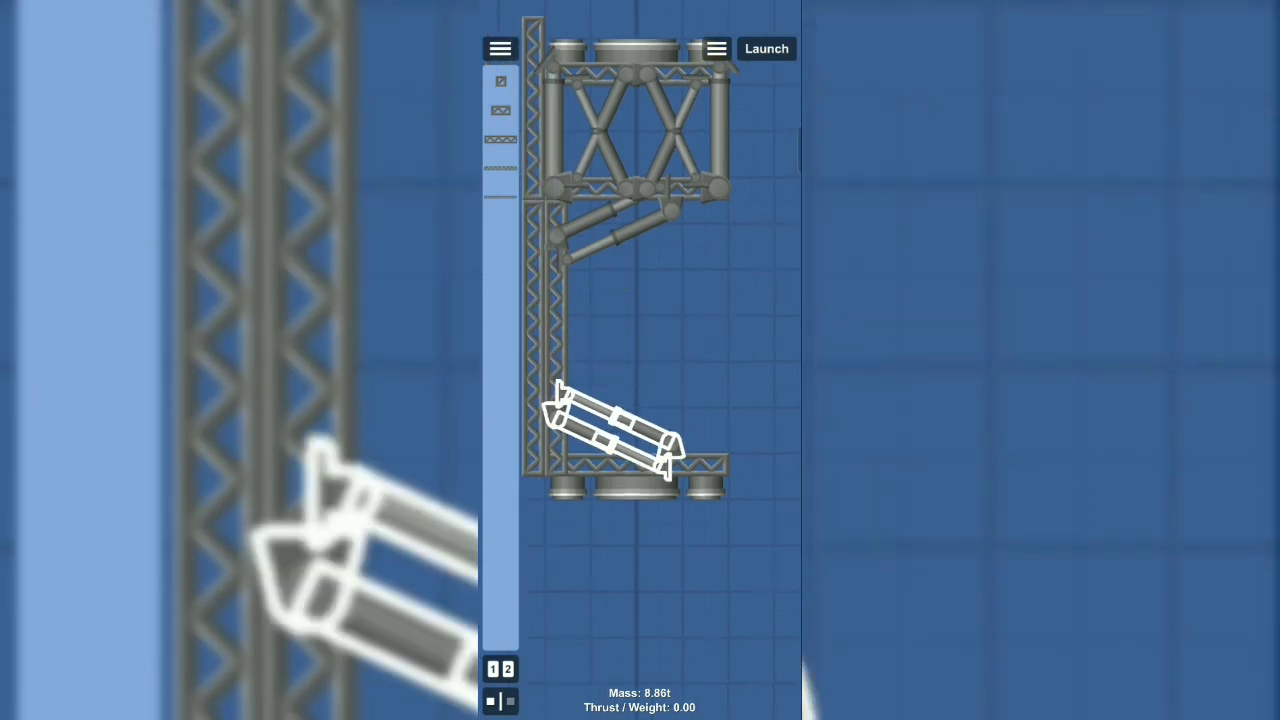
click(640, 320)
Step: Move the arm pair down to the base and place a ribbed Rockets block there
drag(700, 300, 650, 300)
click(500, 80)
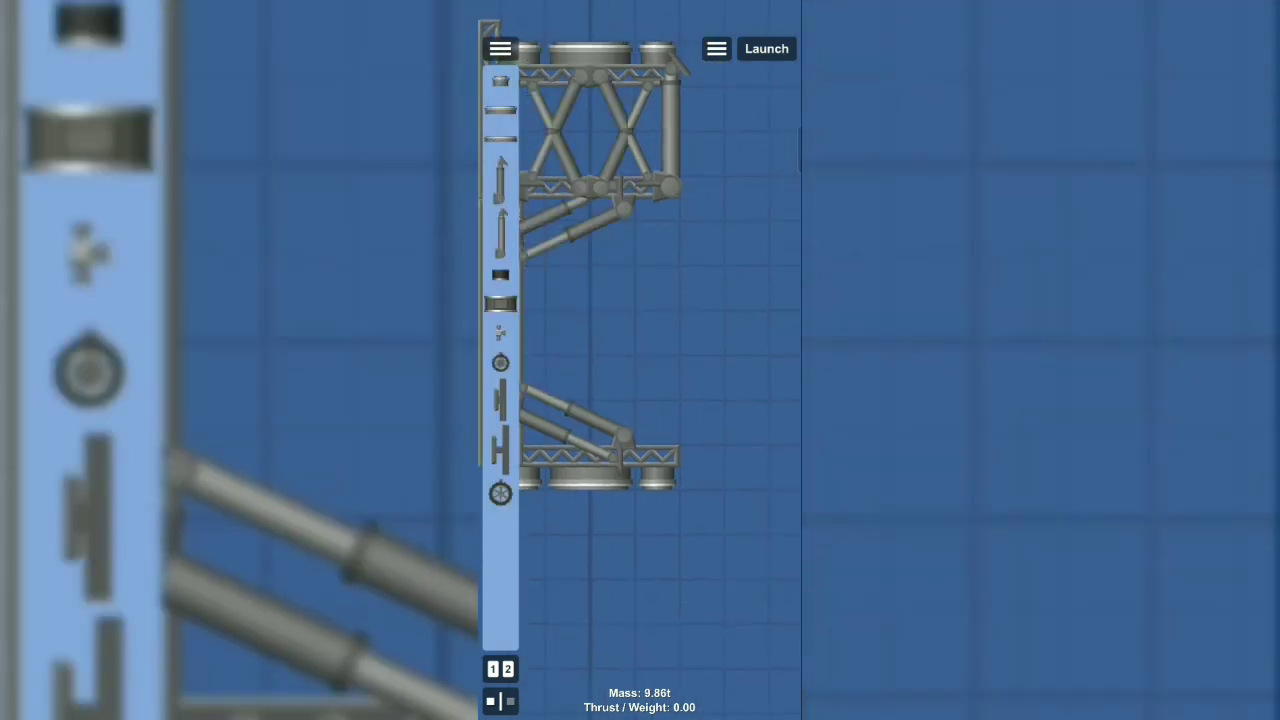
mouse_move(500, 175)
mouse_down()
mouse_move(635, 410)
mouse_move(635, 388)
mouse_up()
Step: Cap the ribbed block with a small part and stand a Structural truss post beside it
click(700, 300)
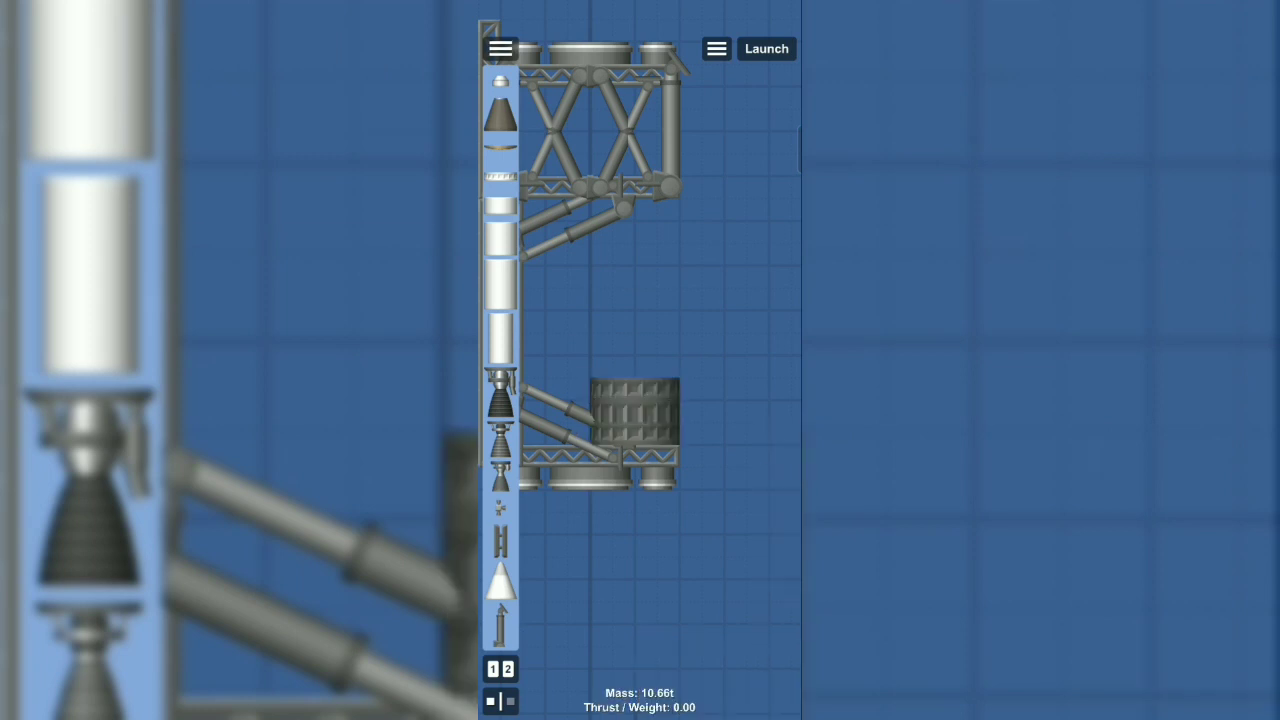
scroll(500, 350, down, 5)
drag(500, 303, 612, 365)
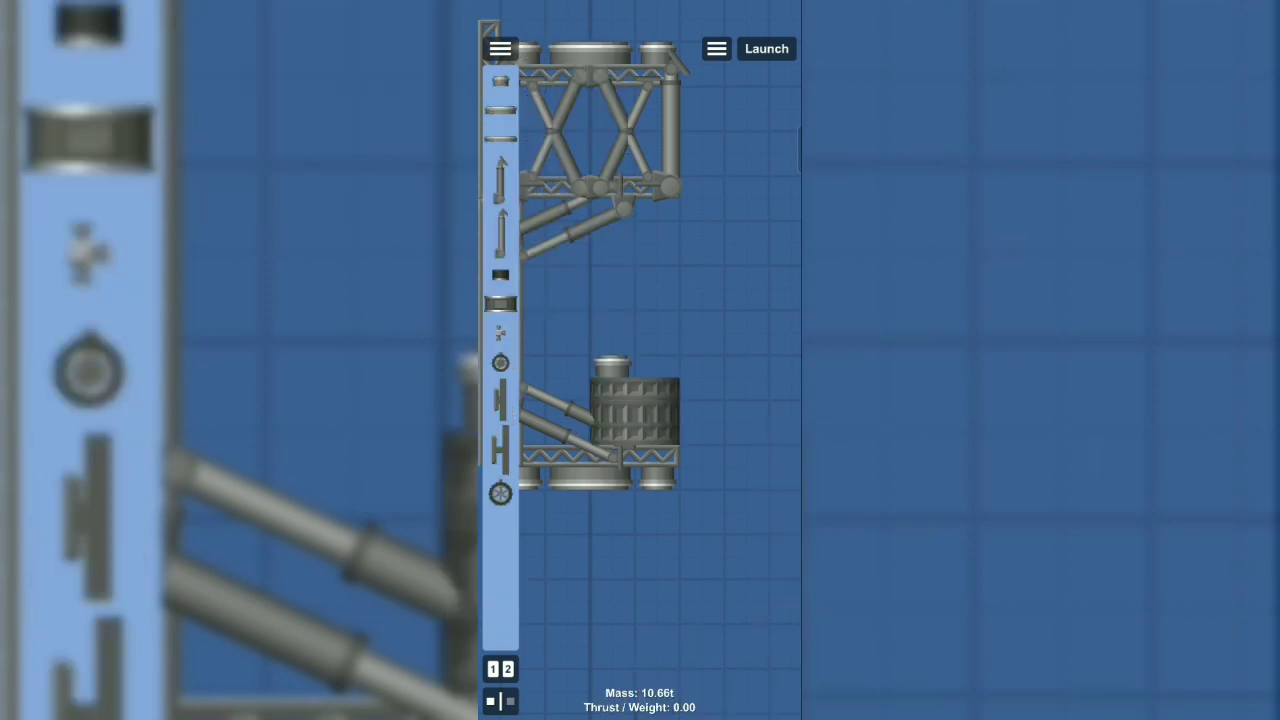
click(500, 48)
click(575, 282)
mouse_move(500, 140)
mouse_down()
mouse_move(668, 378)
mouse_move(603, 410)
mouse_up()
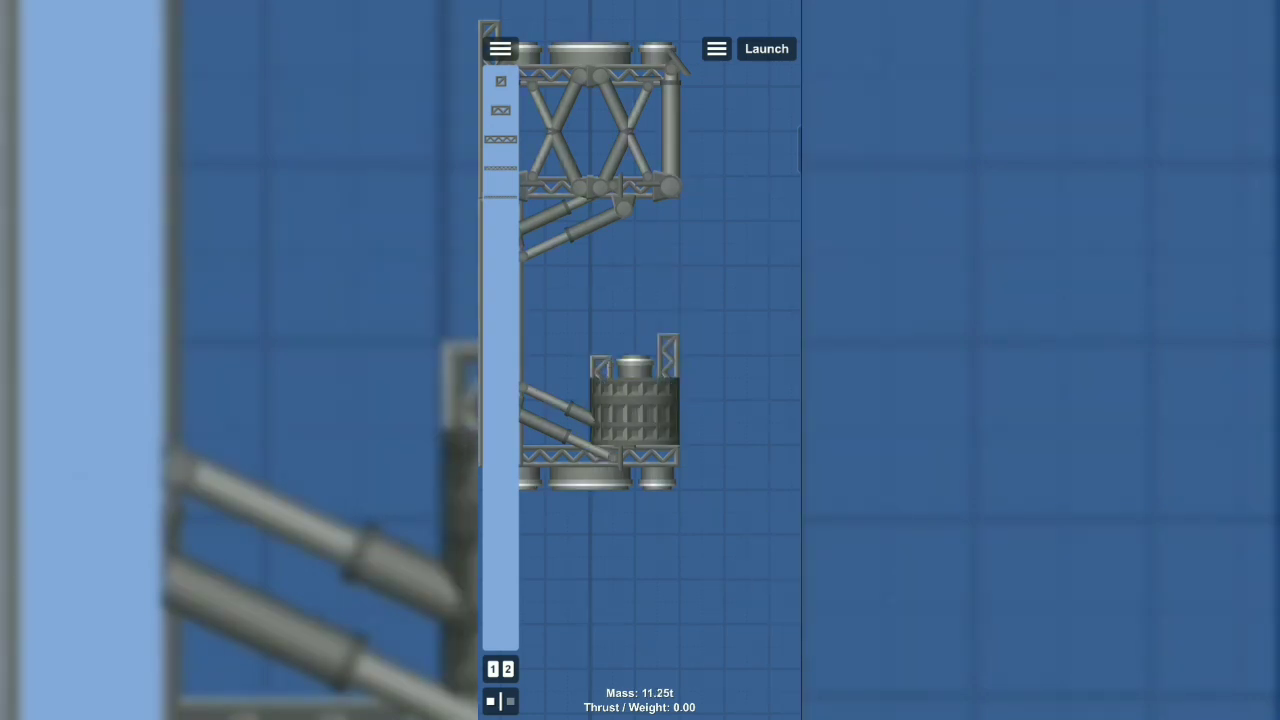
scroll(640, 360, down, 3)
scroll(610, 330, up, 4)
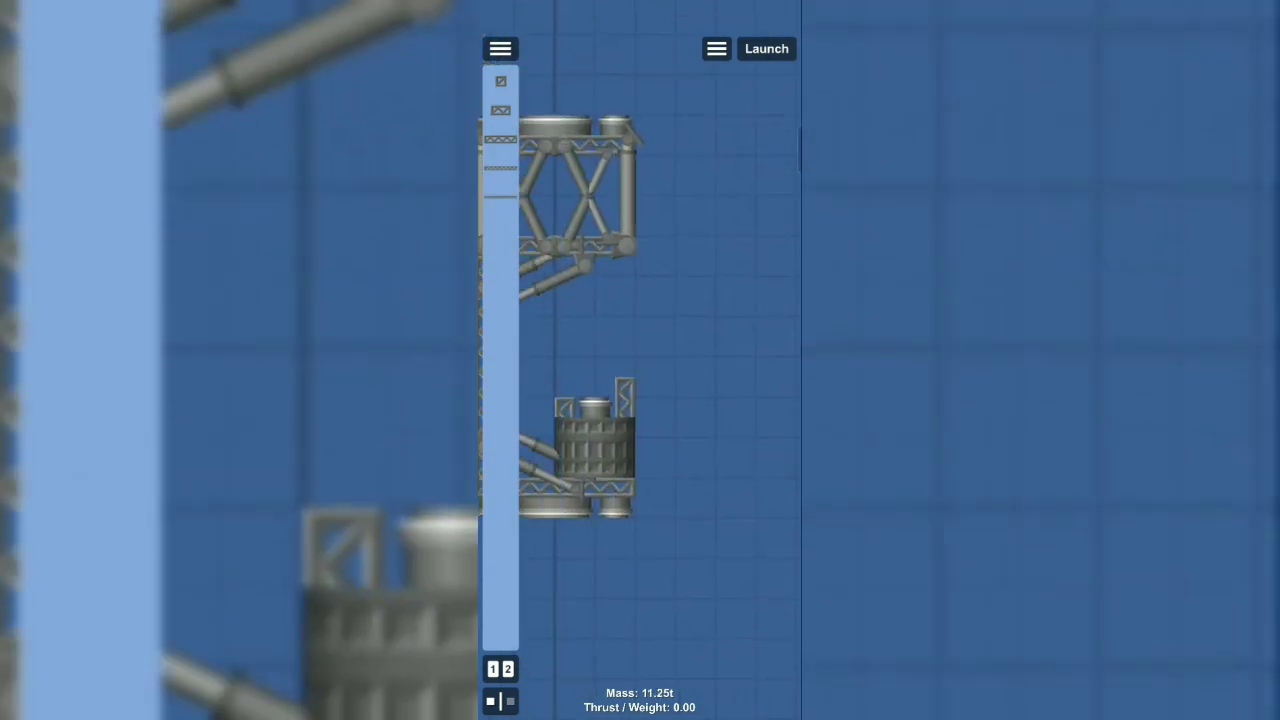
click(500, 48)
click(575, 310)
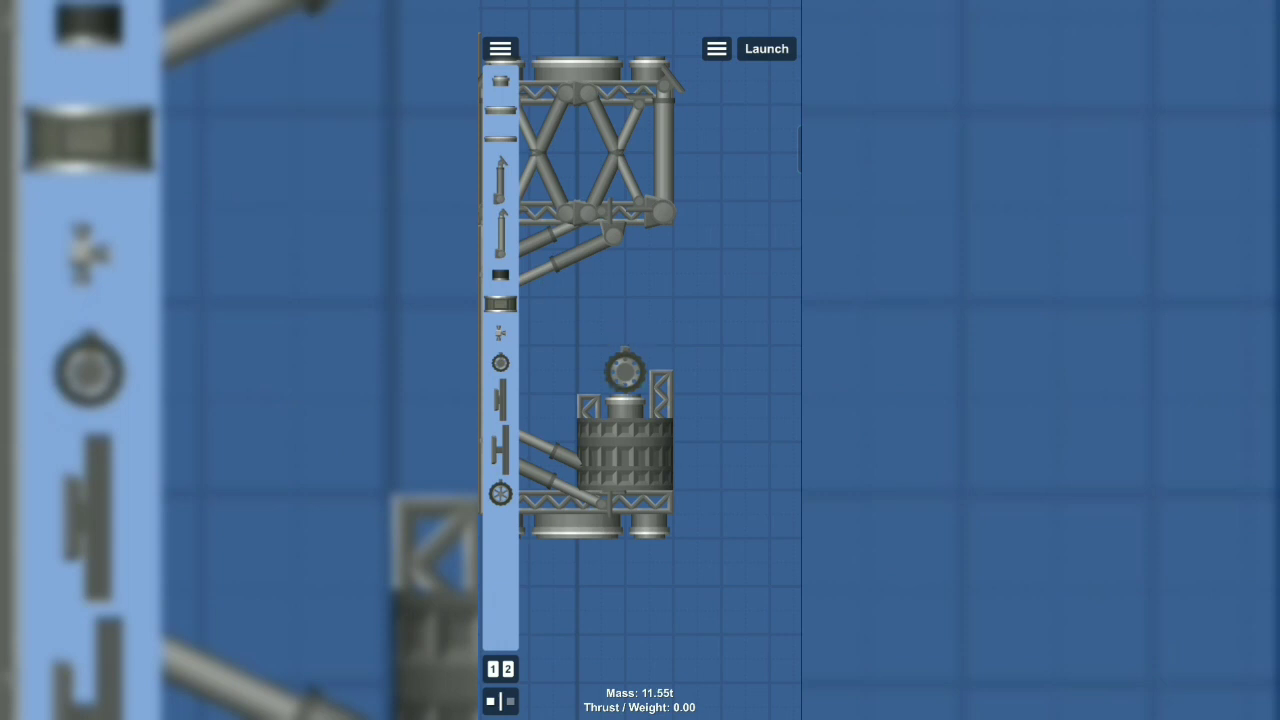
Step: Add two pistons right of the tower, turned horizontal and lowered toward the block
drag(500, 230, 690, 290)
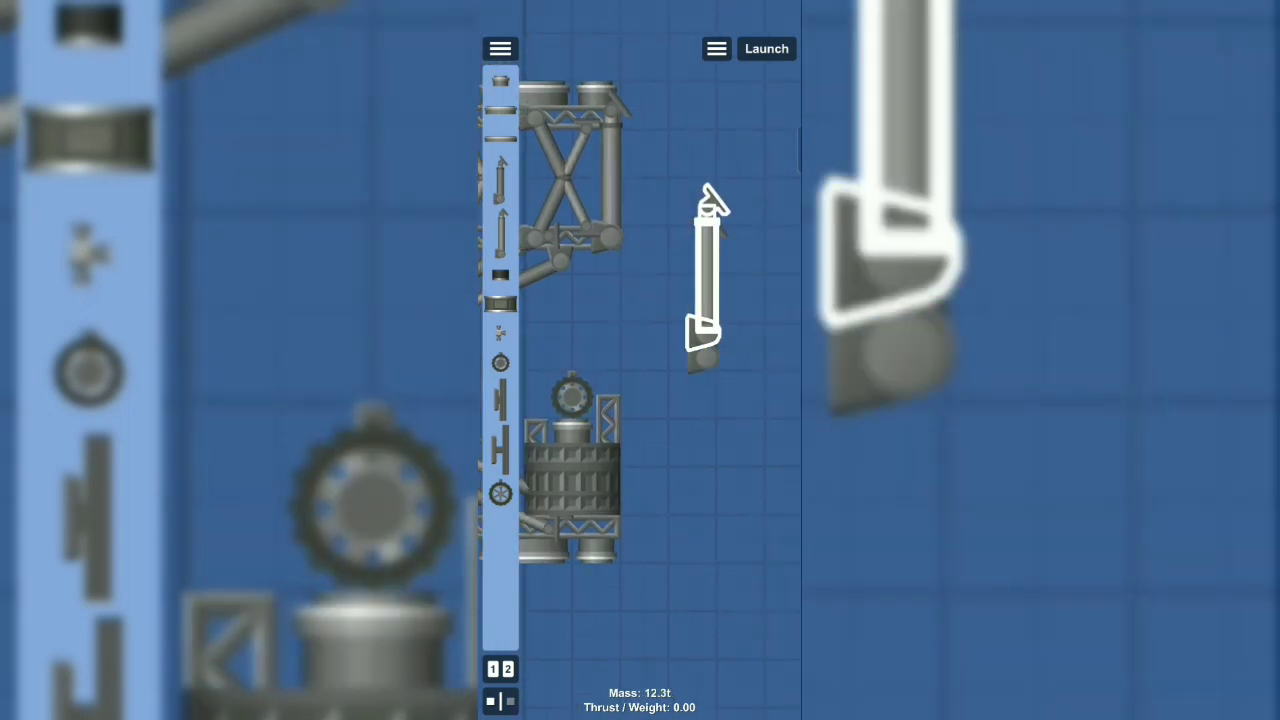
drag(500, 230, 715, 290)
click(779, 655)
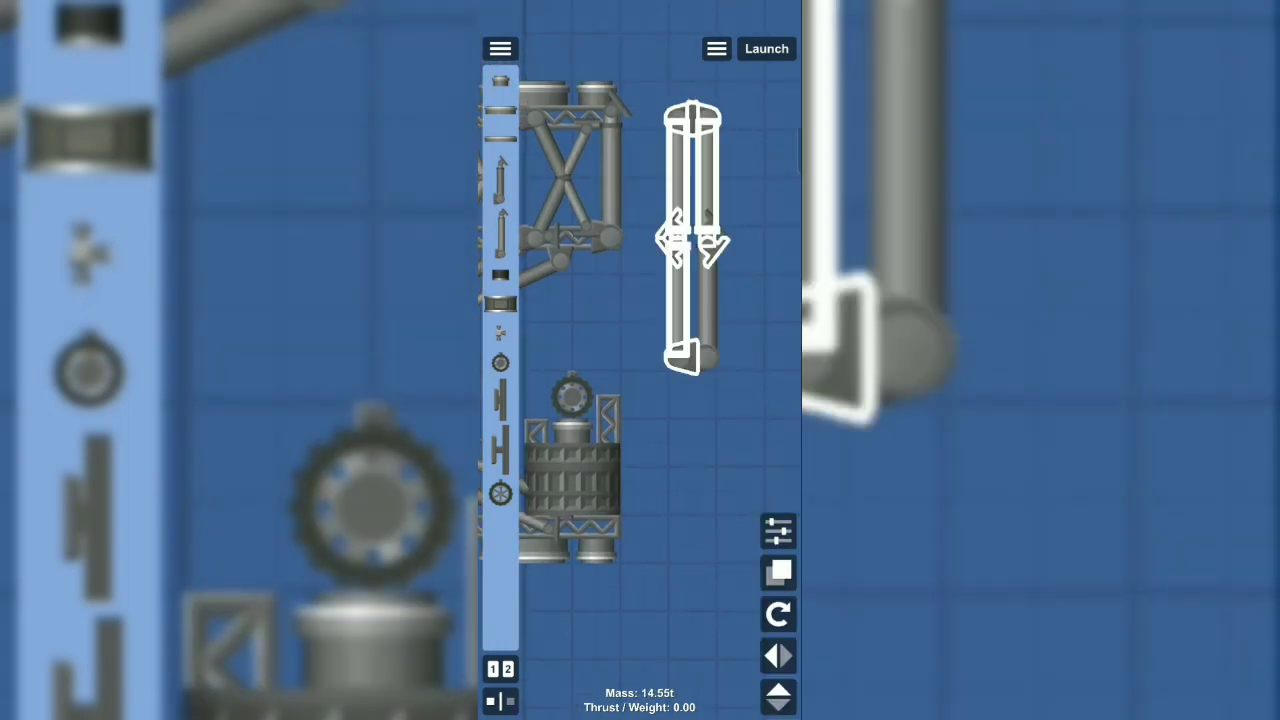
click(779, 614)
drag(680, 228, 657, 348)
click(680, 480)
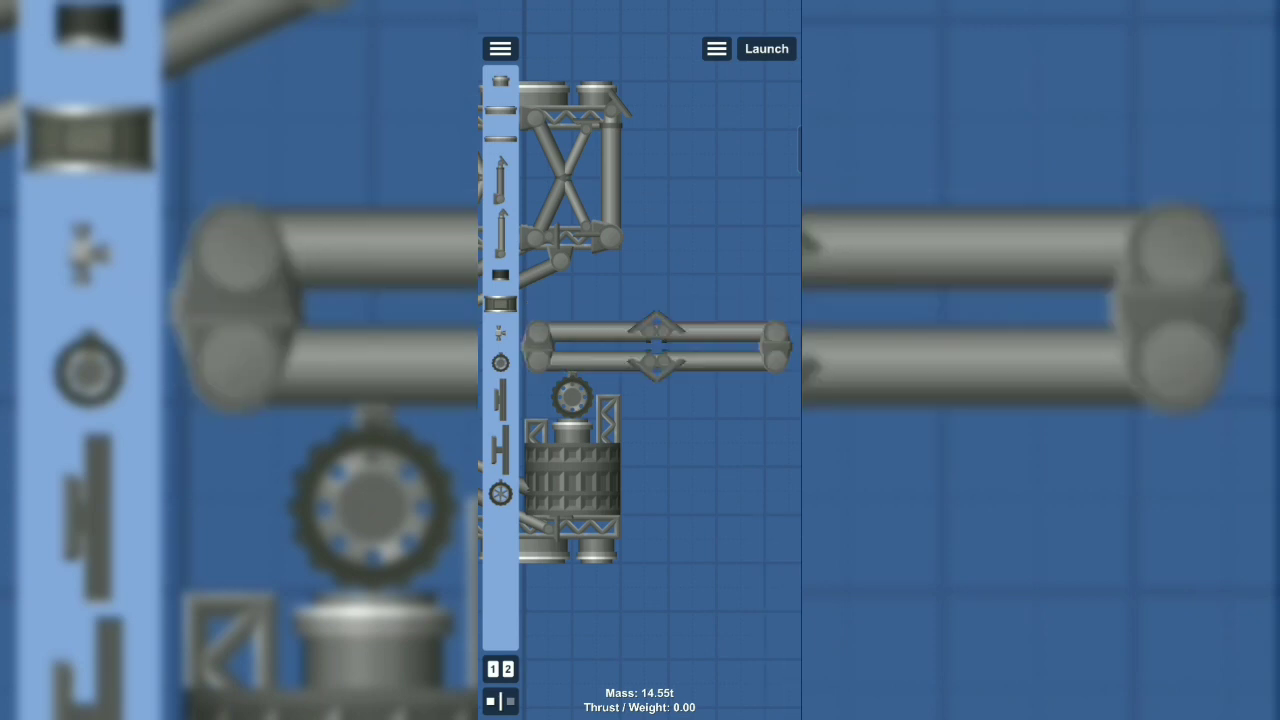
Step: Attach a small nozzle to the piston arm's end
mouse_move(500, 275)
mouse_down()
mouse_move(695, 268)
mouse_move(725, 355)
mouse_up()
click(779, 614)
click(680, 500)
click(725, 352)
scroll(640, 360, up, 3)
click(650, 348)
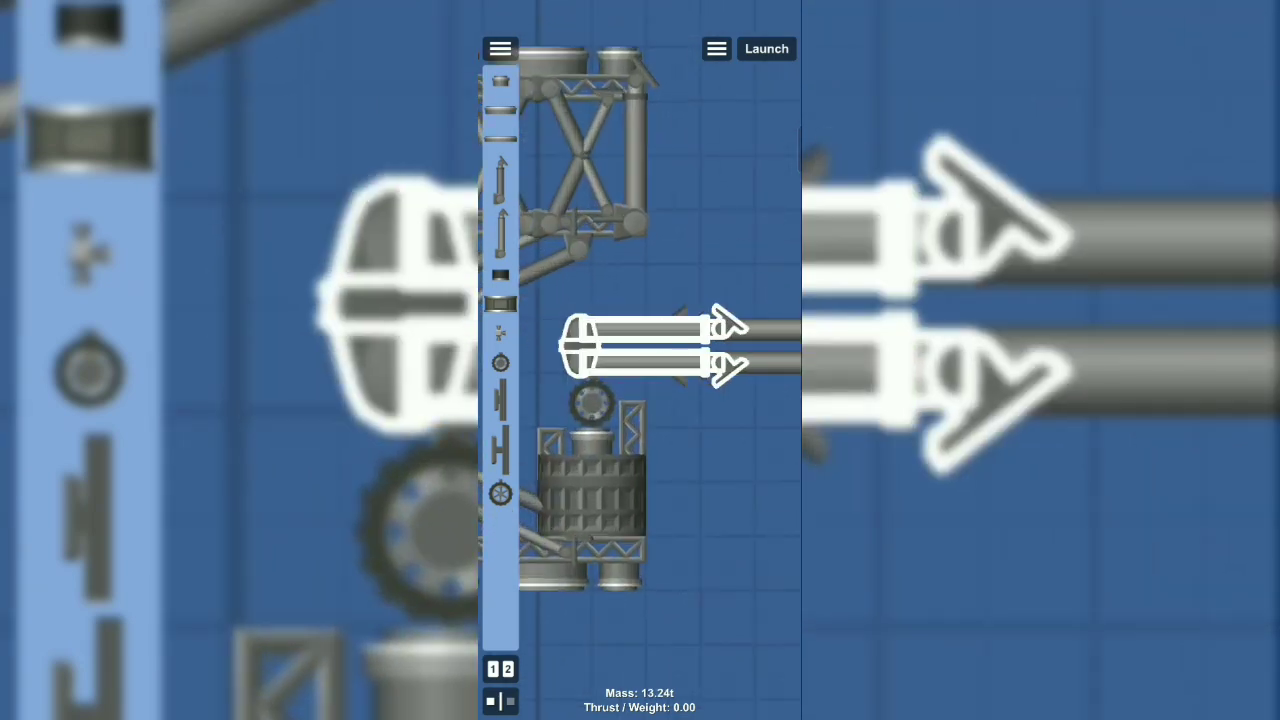
click(700, 550)
Step: Place a Structural truss part onto the tower
click(500, 48)
click(575, 280)
mouse_move(500, 110)
mouse_down()
mouse_move(635, 198)
mouse_move(560, 110)
mouse_up()
click(500, 48)
Step: Add fuel tanks at the piston arms, duplicating, shifting and removing copies
click(575, 80)
drag(500, 250, 665, 322)
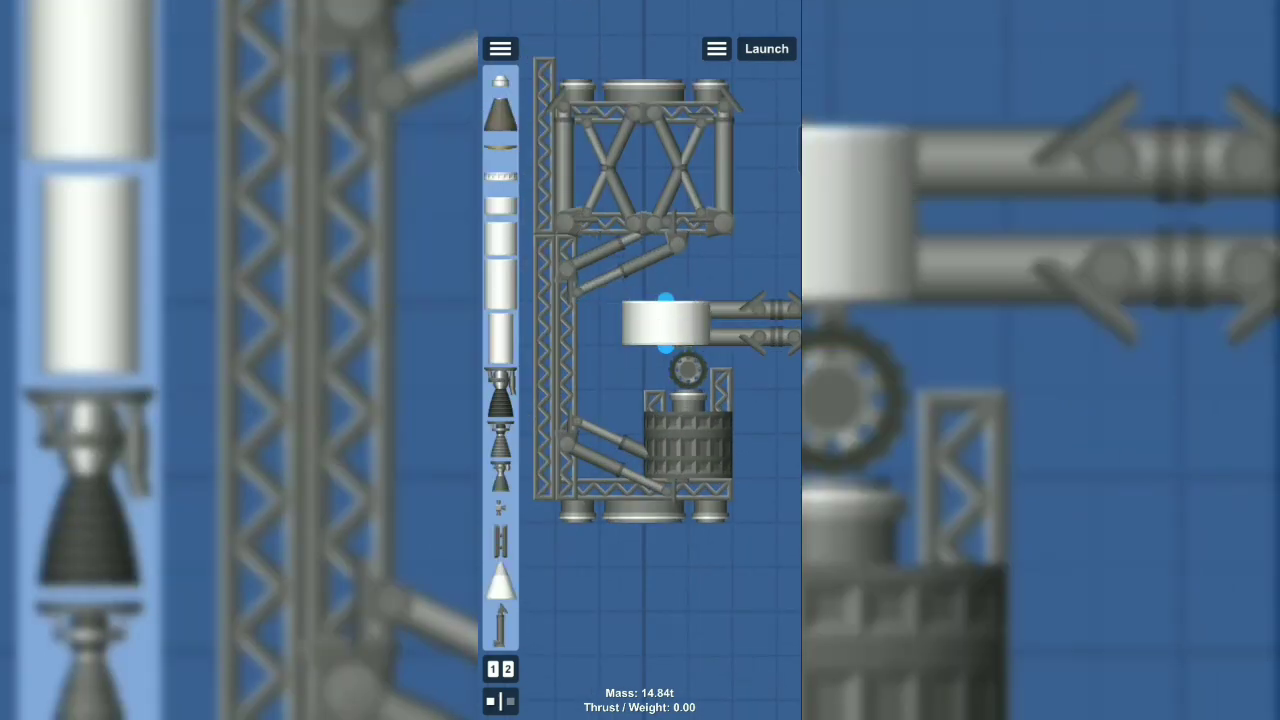
click(663, 322)
scroll(650, 350, up, 2)
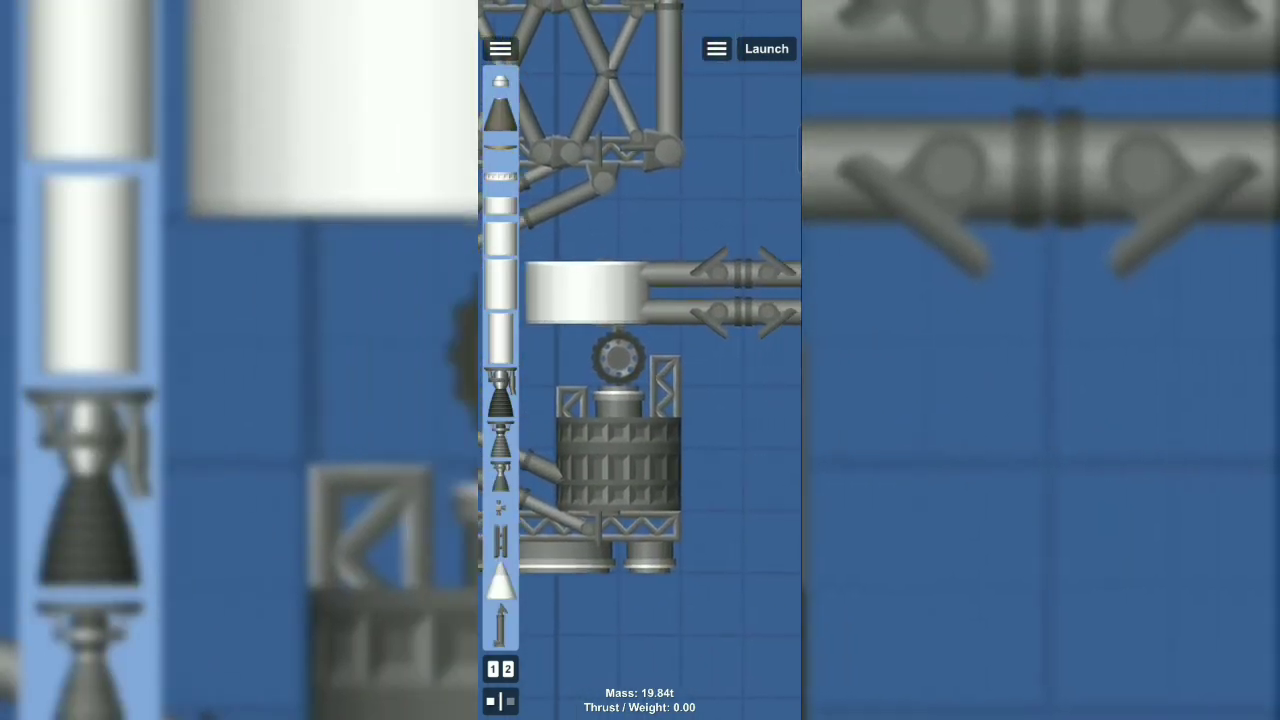
click(700, 200)
click(645, 288)
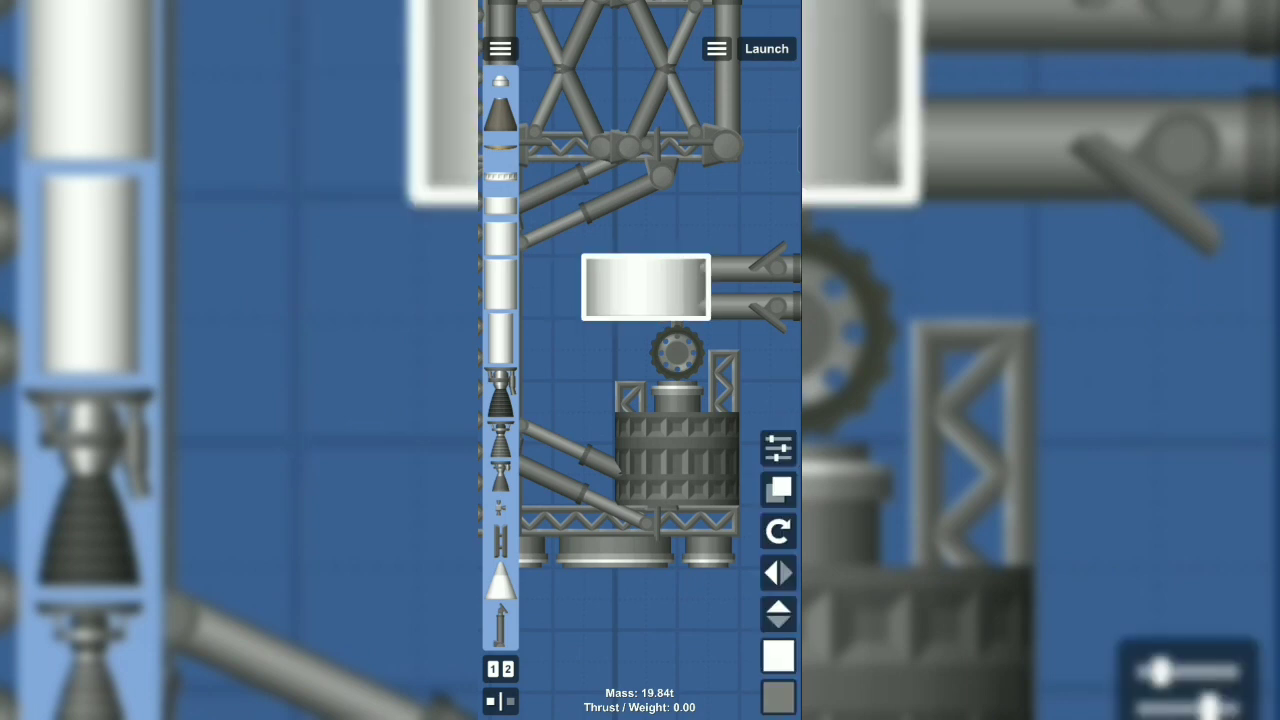
drag(645, 288, 755, 225)
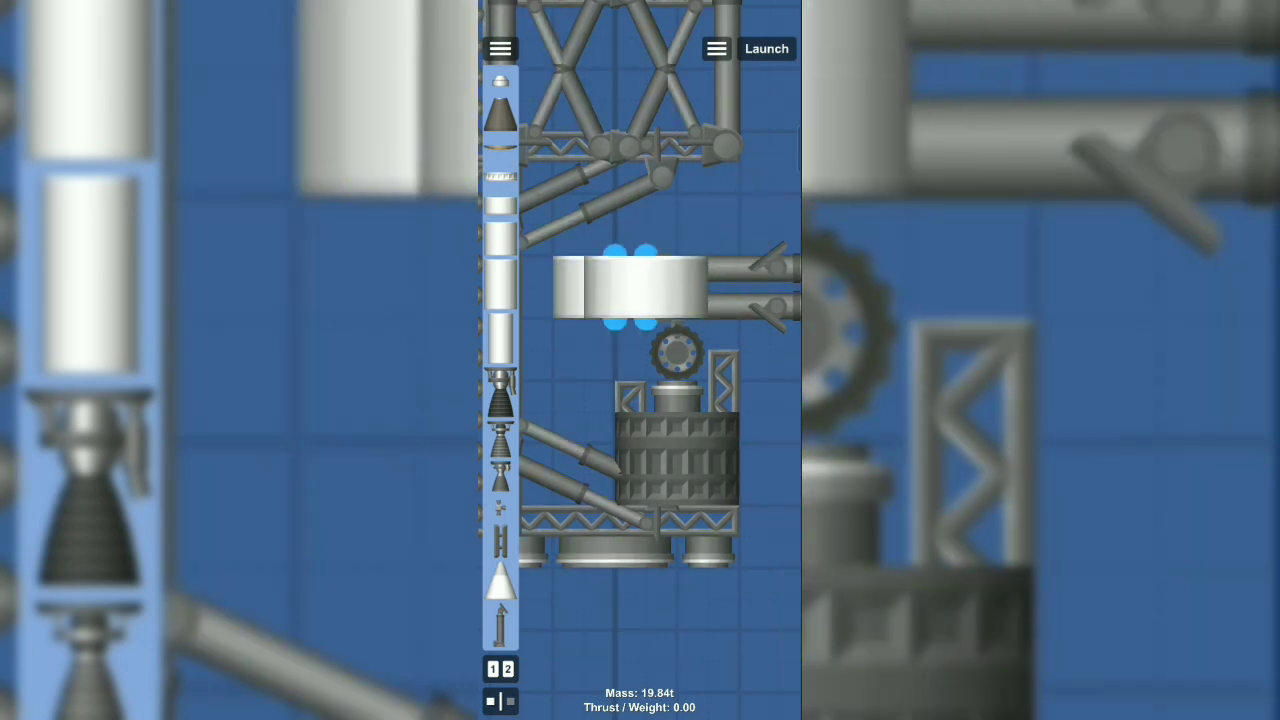
drag(645, 288, 607, 288)
scroll(650, 350, down, 2)
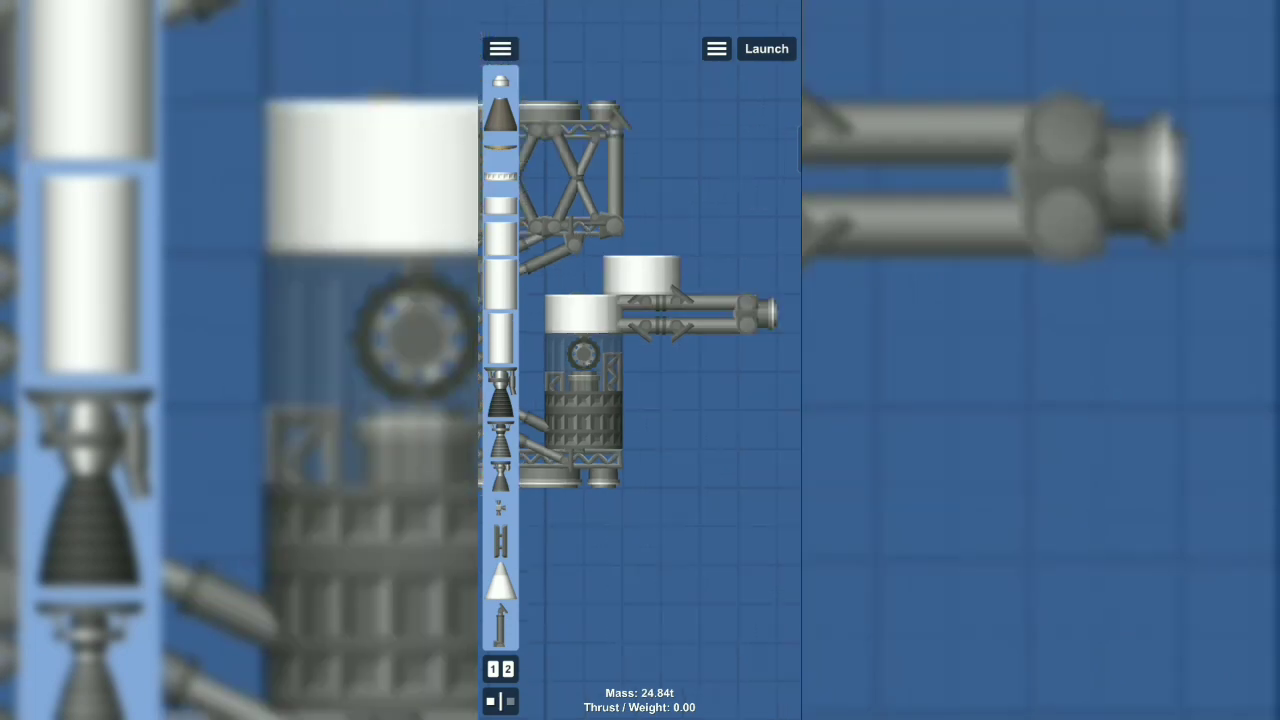
click(700, 300)
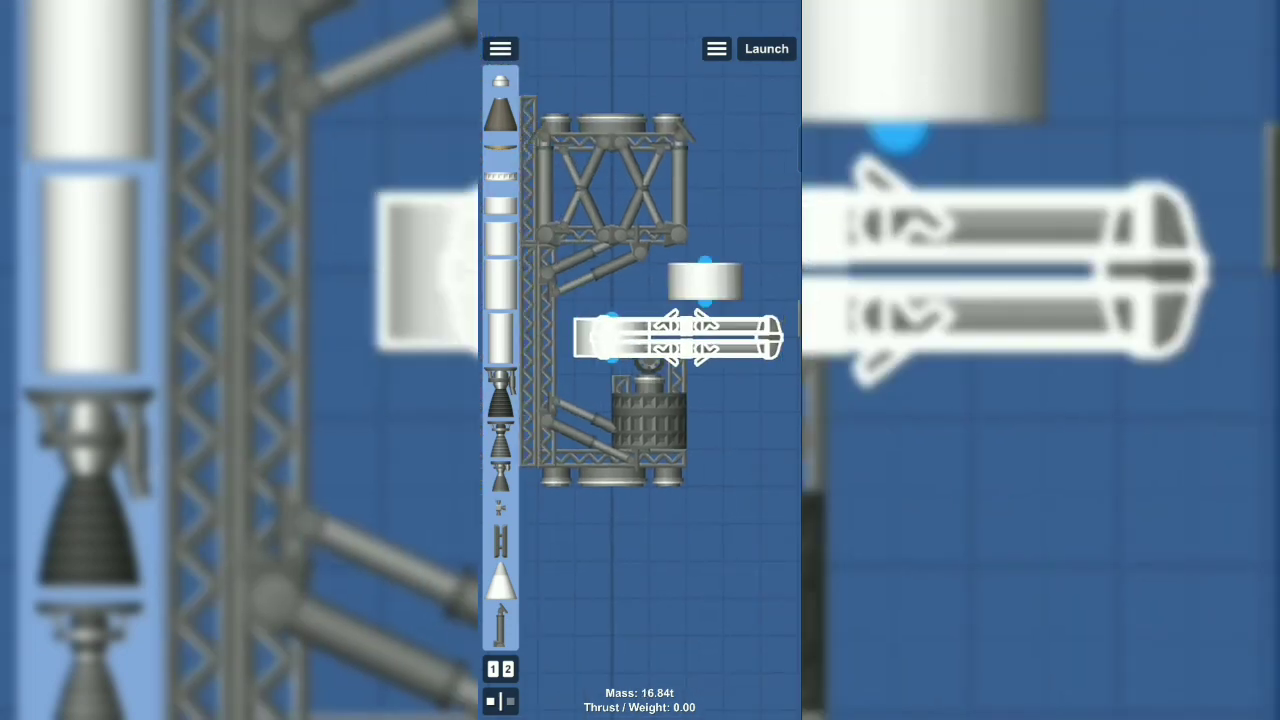
scroll(640, 350, up, 2)
Step: Put one tank at the arm's inner end and top it with a cone part
click(615, 320)
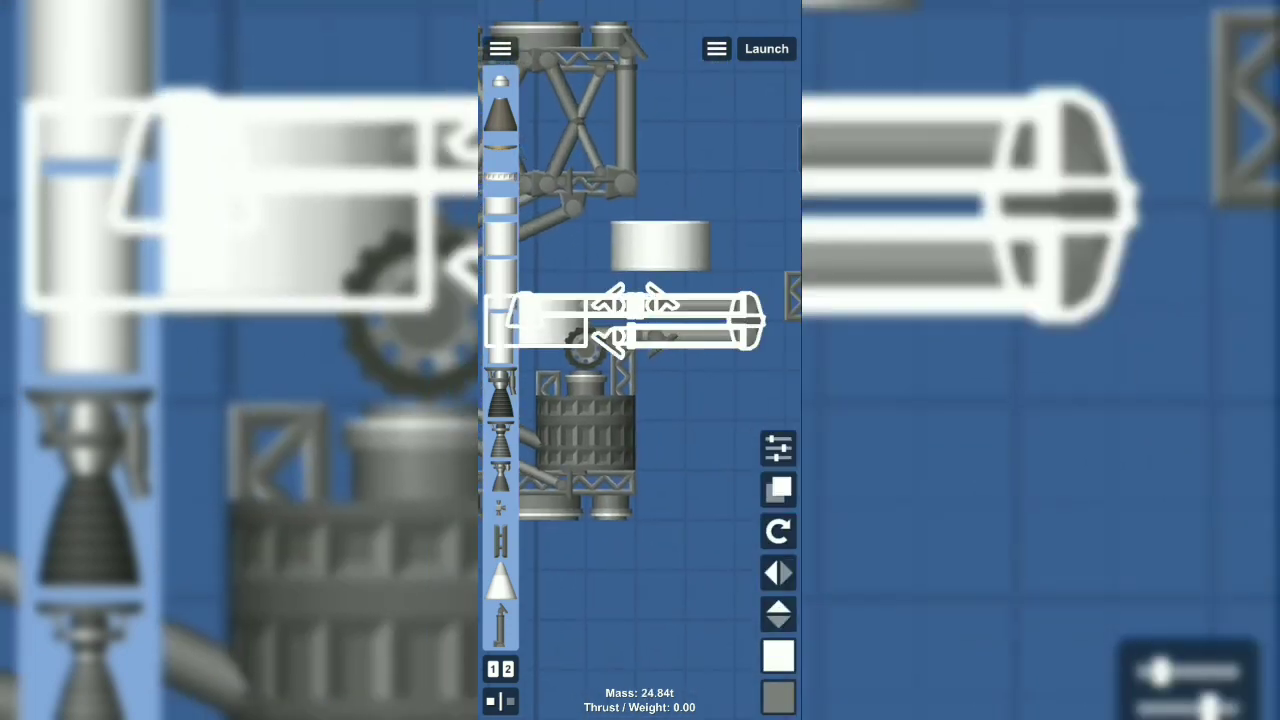
click(700, 580)
scroll(640, 350, up, 2)
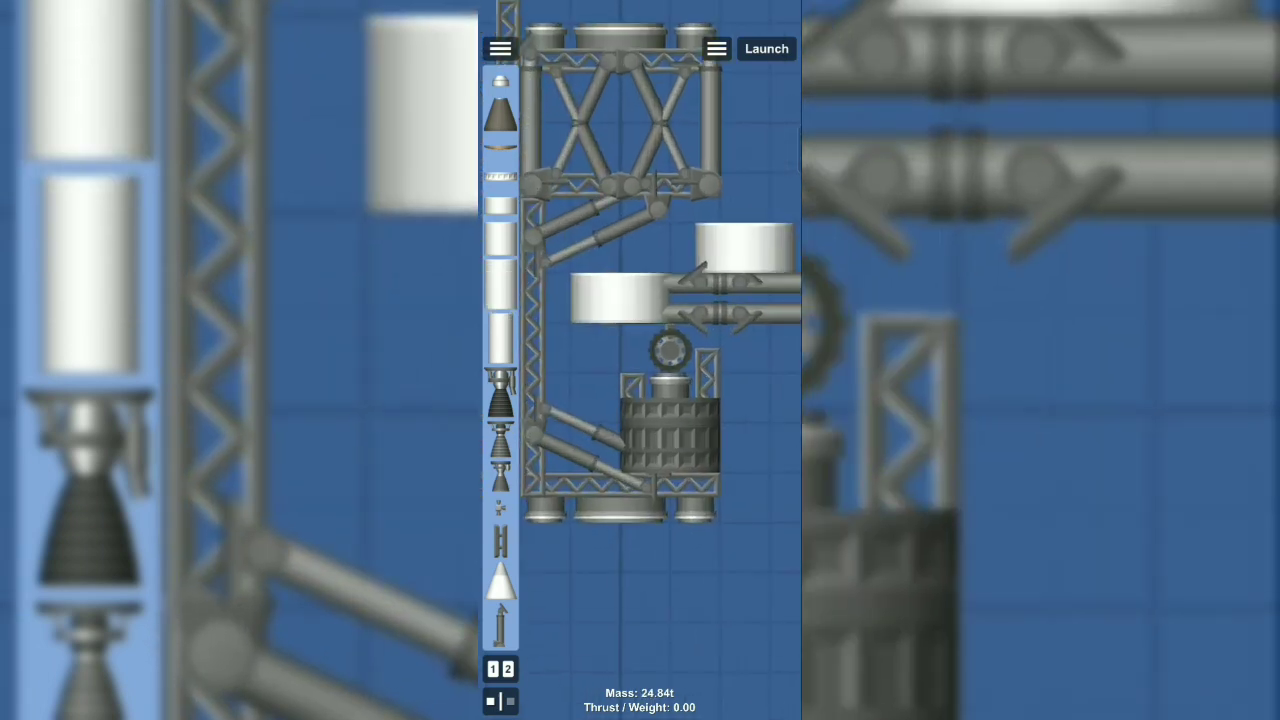
drag(745, 250, 645, 275)
drag(500, 240, 645, 275)
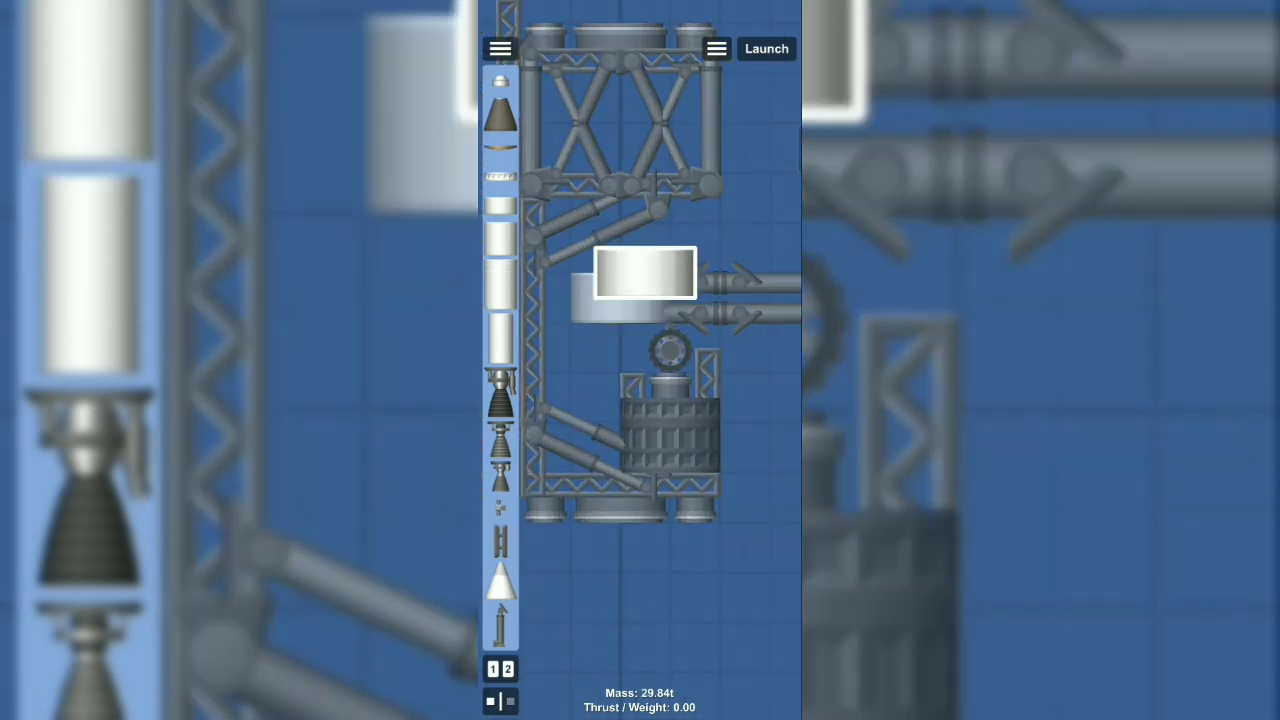
drag(500, 115, 635, 290)
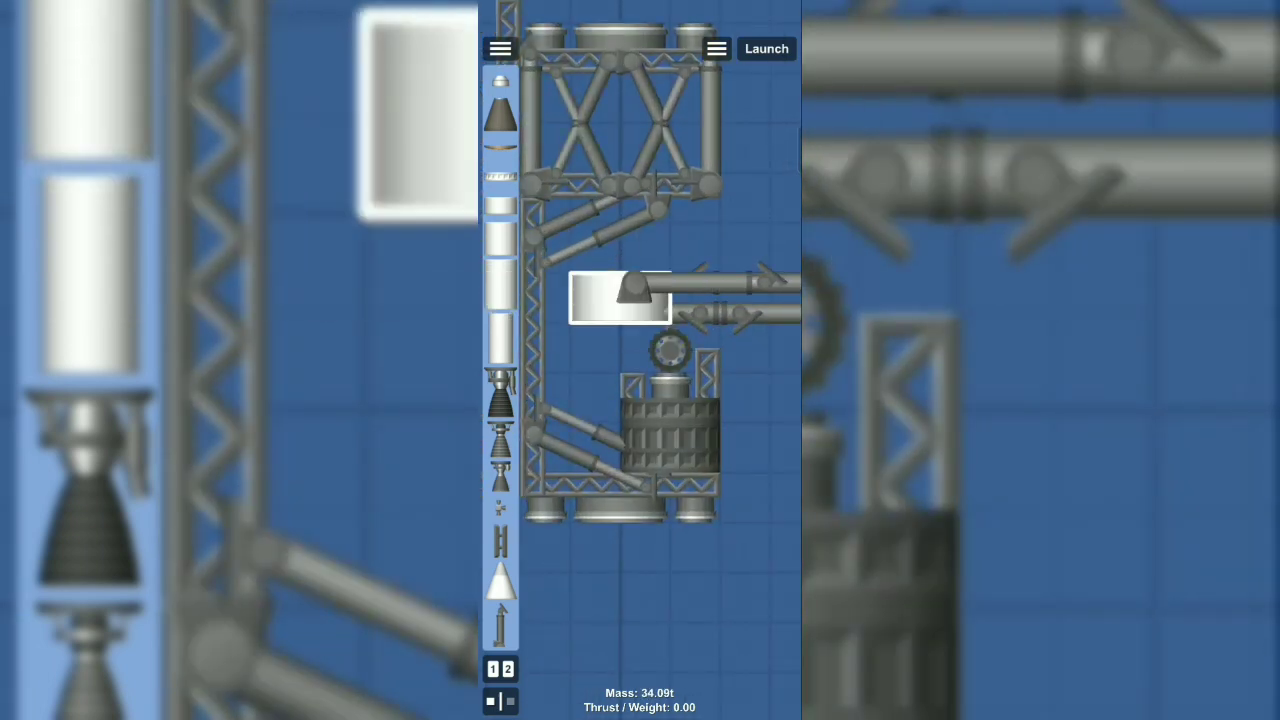
scroll(660, 350, down, 3)
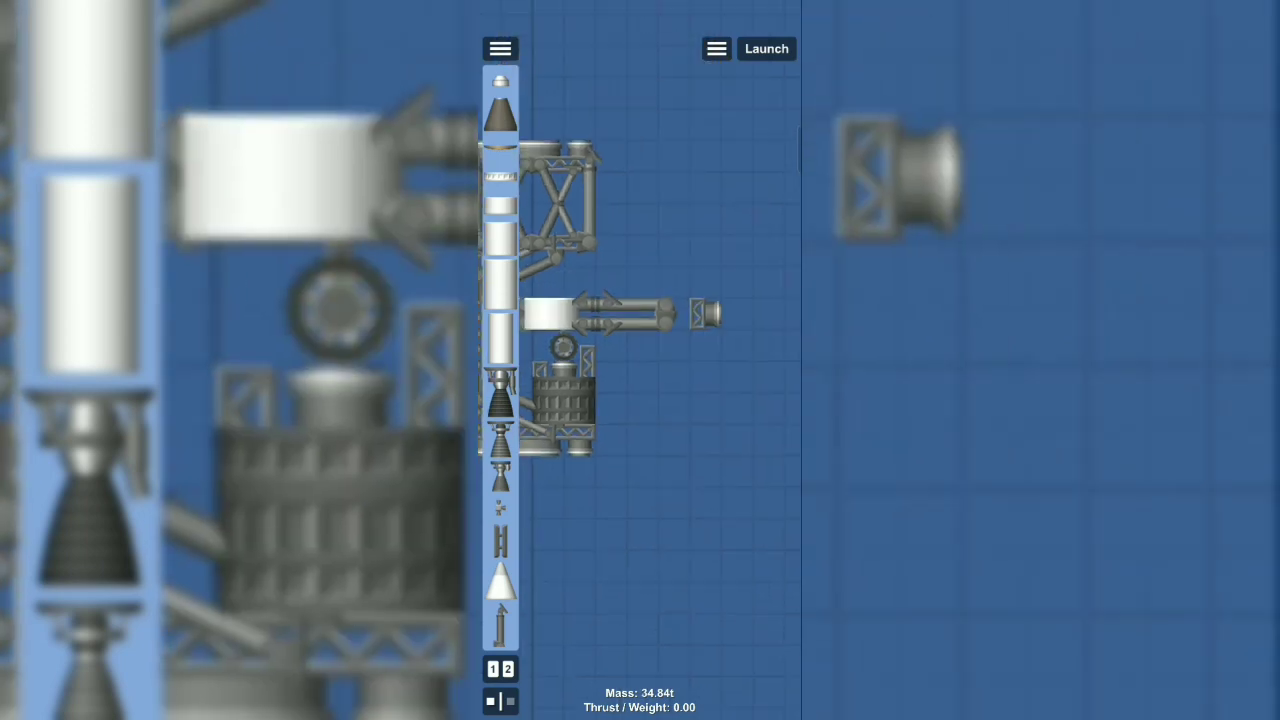
Step: Fit a small fitting on the arm's far end and plates with end caps atop the frame
drag(703, 313, 660, 325)
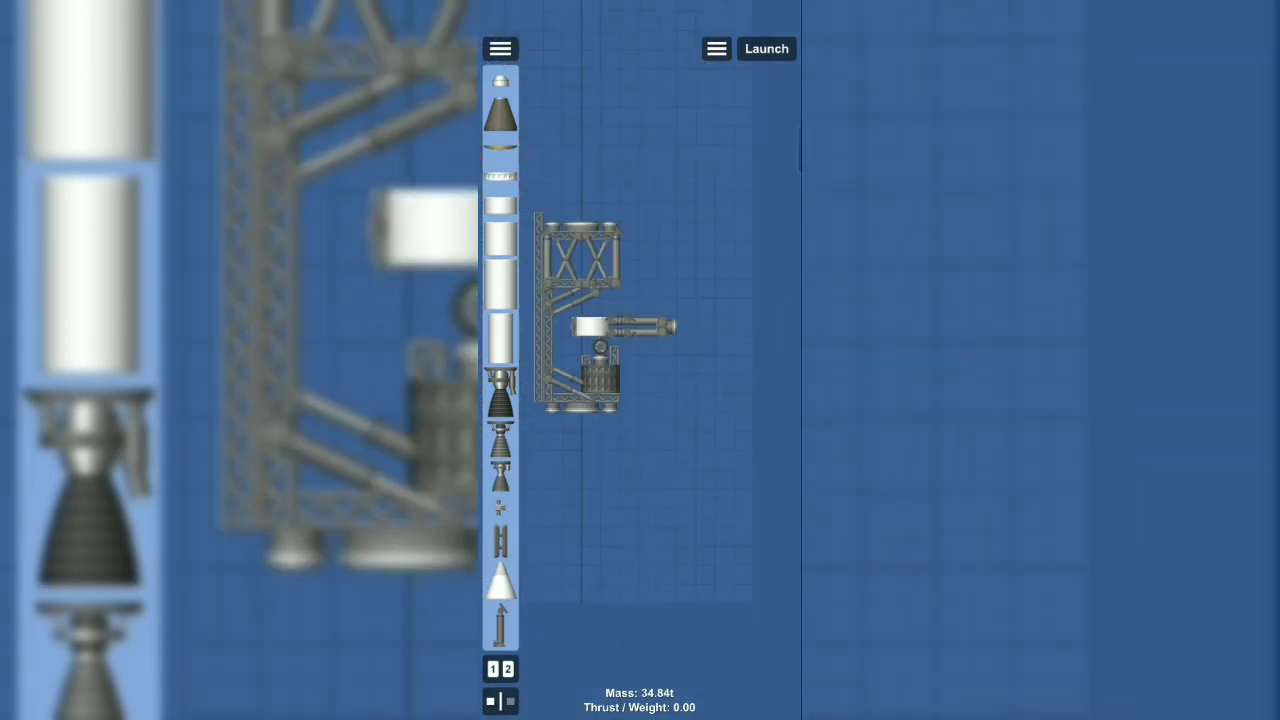
scroll(640, 320, up, 3)
click(500, 48)
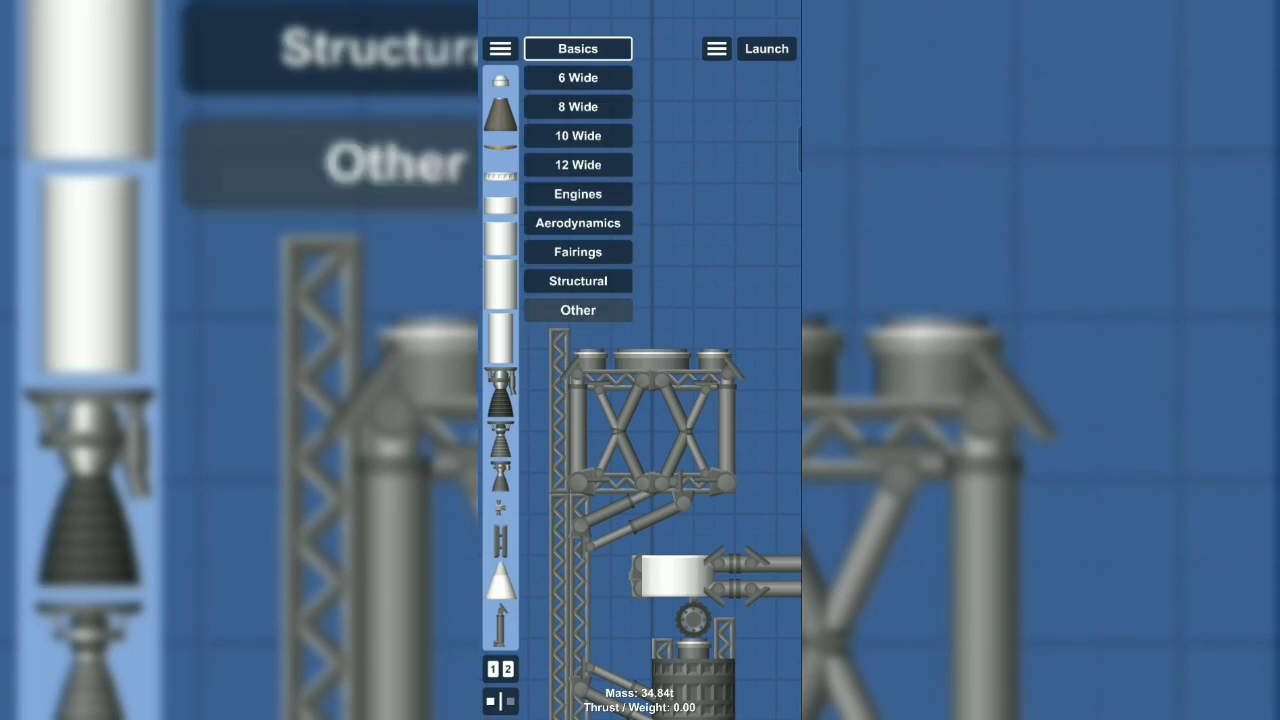
click(575, 283)
drag(627, 255, 650, 320)
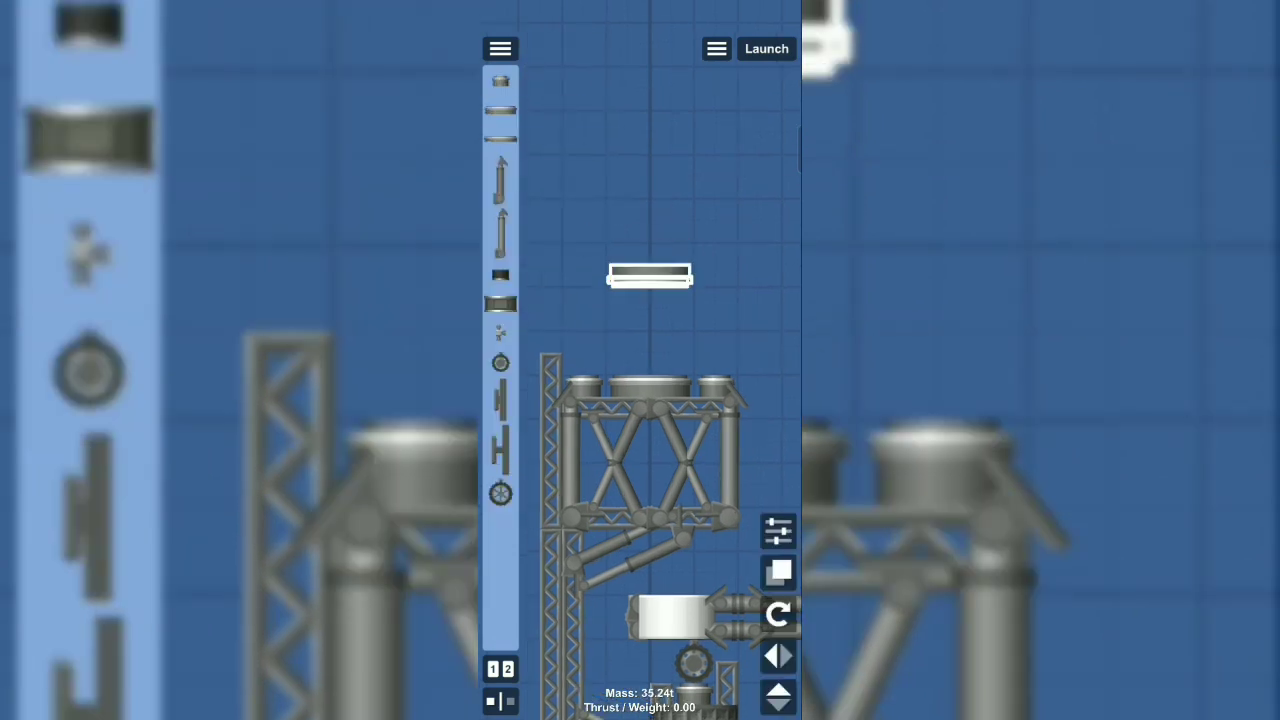
mouse_move(500, 290)
mouse_down()
mouse_move(716, 386)
mouse_move(584, 386)
mouse_move(716, 318)
mouse_move(585, 318)
mouse_up()
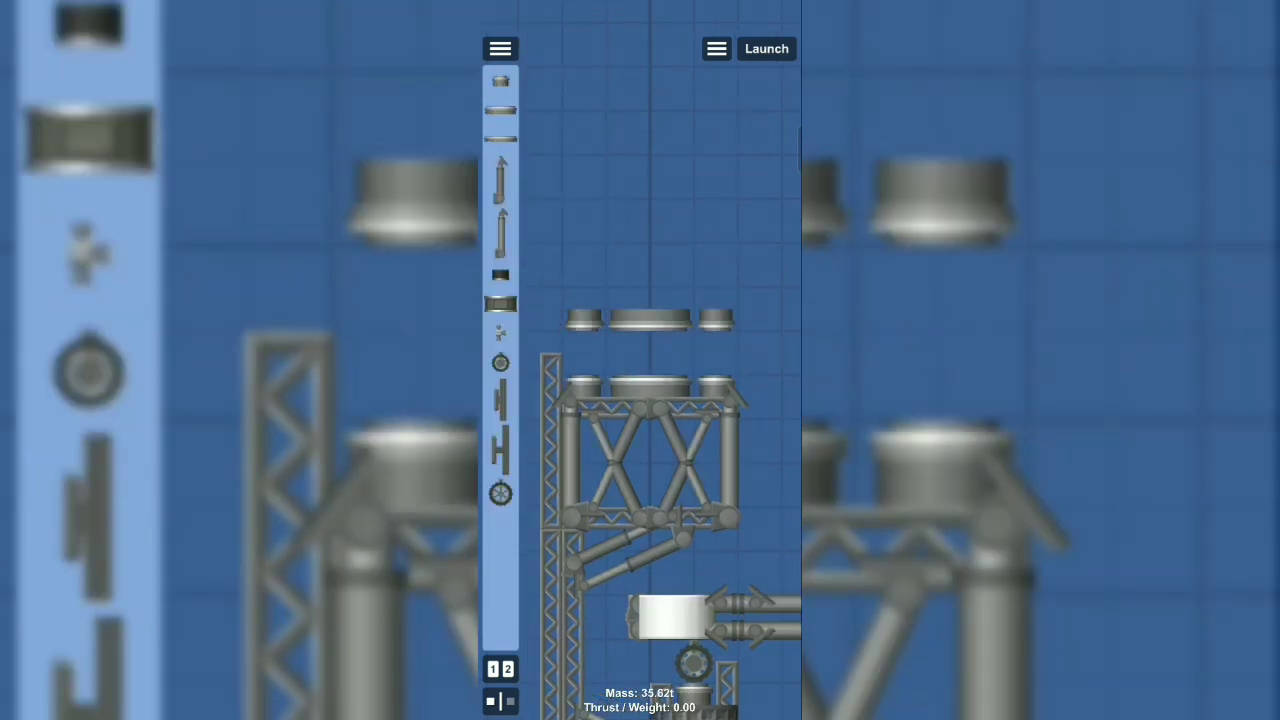
Step: Copy the four-member truss frame upward and lay a horizontal truss across it
click(570, 455)
click(620, 460)
click(688, 460)
click(730, 455)
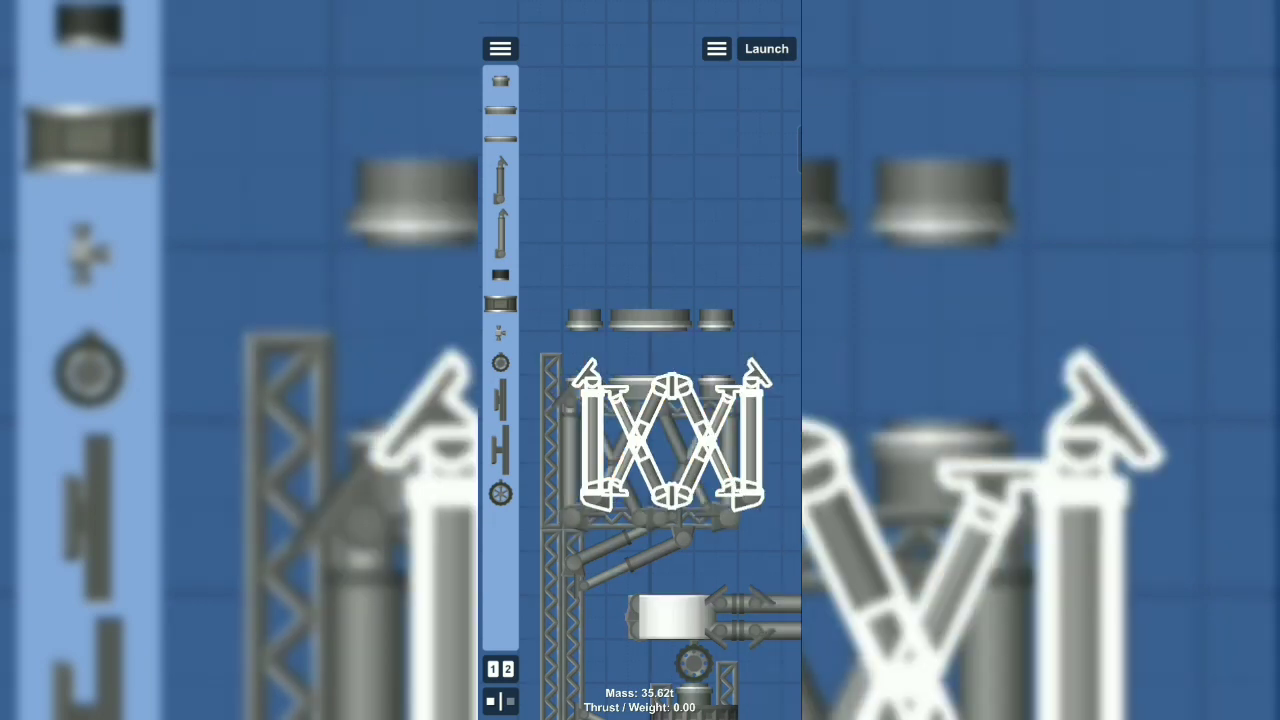
drag(650, 460, 650, 245)
click(500, 48)
click(580, 282)
drag(500, 140, 585, 143)
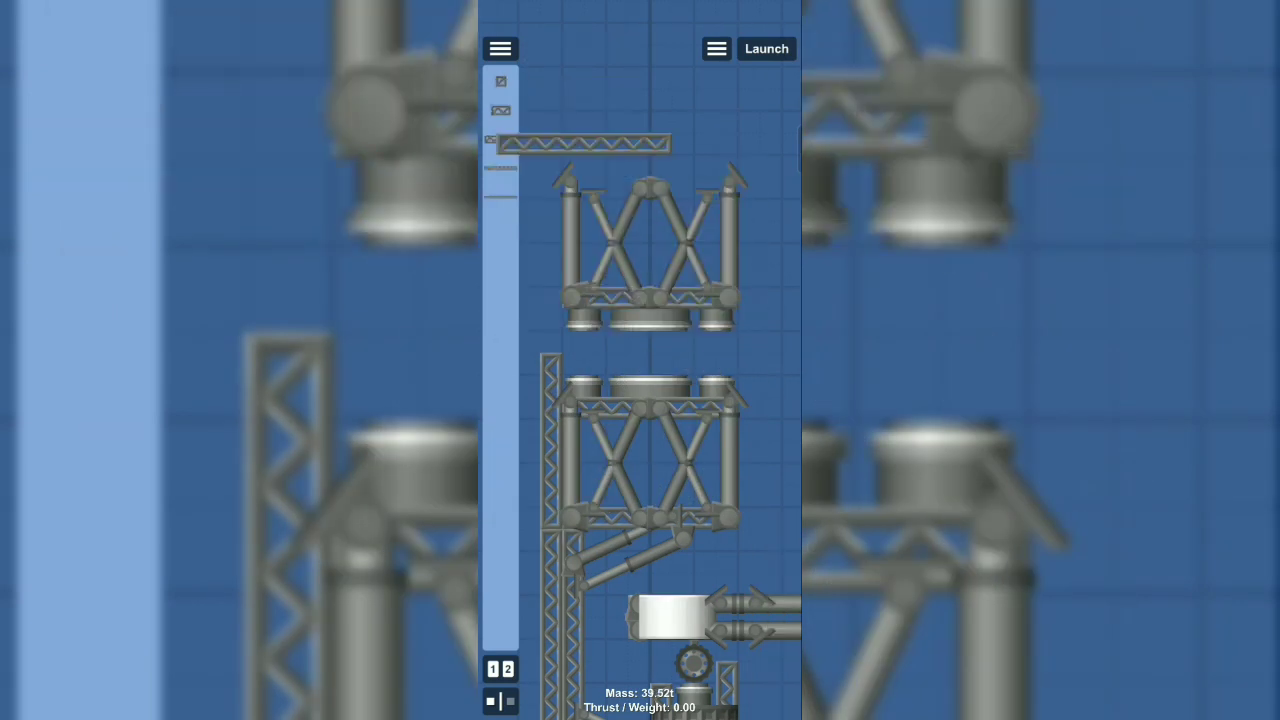
Step: Settle a small wheel on the new frame top and add a vertical pole
click(500, 48)
click(580, 310)
drag(500, 82, 620, 88)
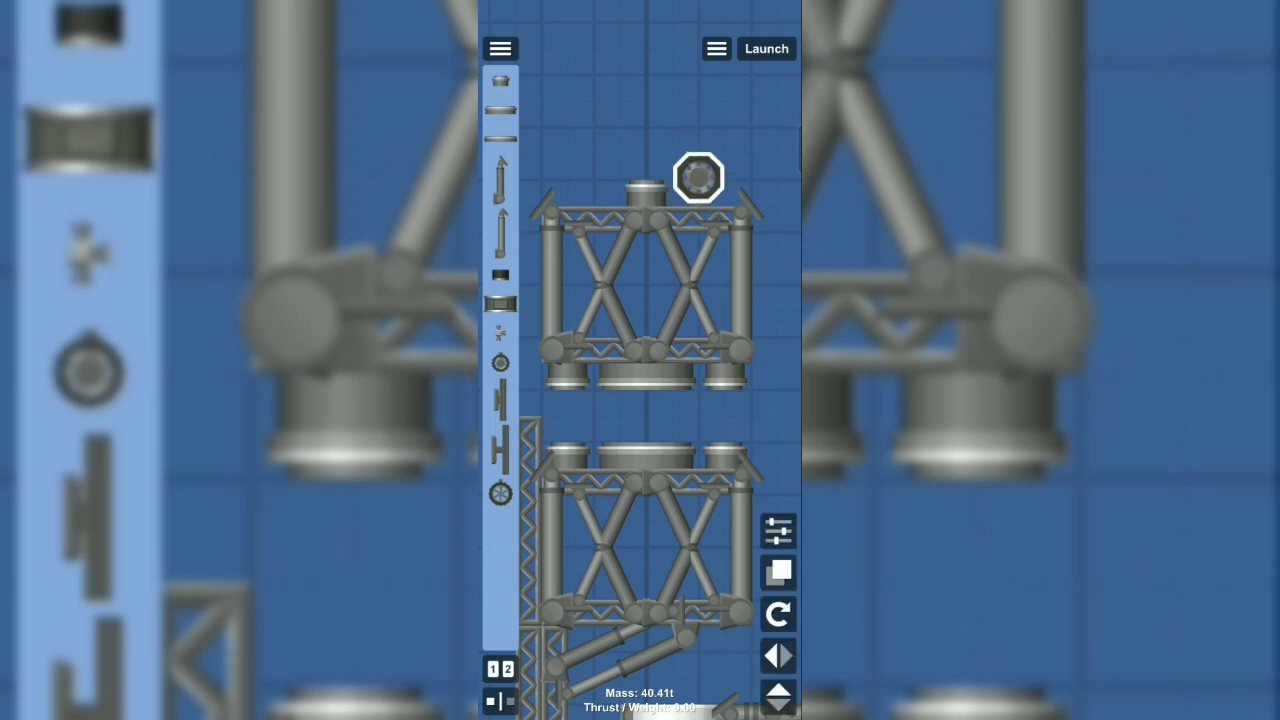
drag(698, 176, 720, 200)
drag(650, 300, 720, 380)
drag(500, 180, 630, 240)
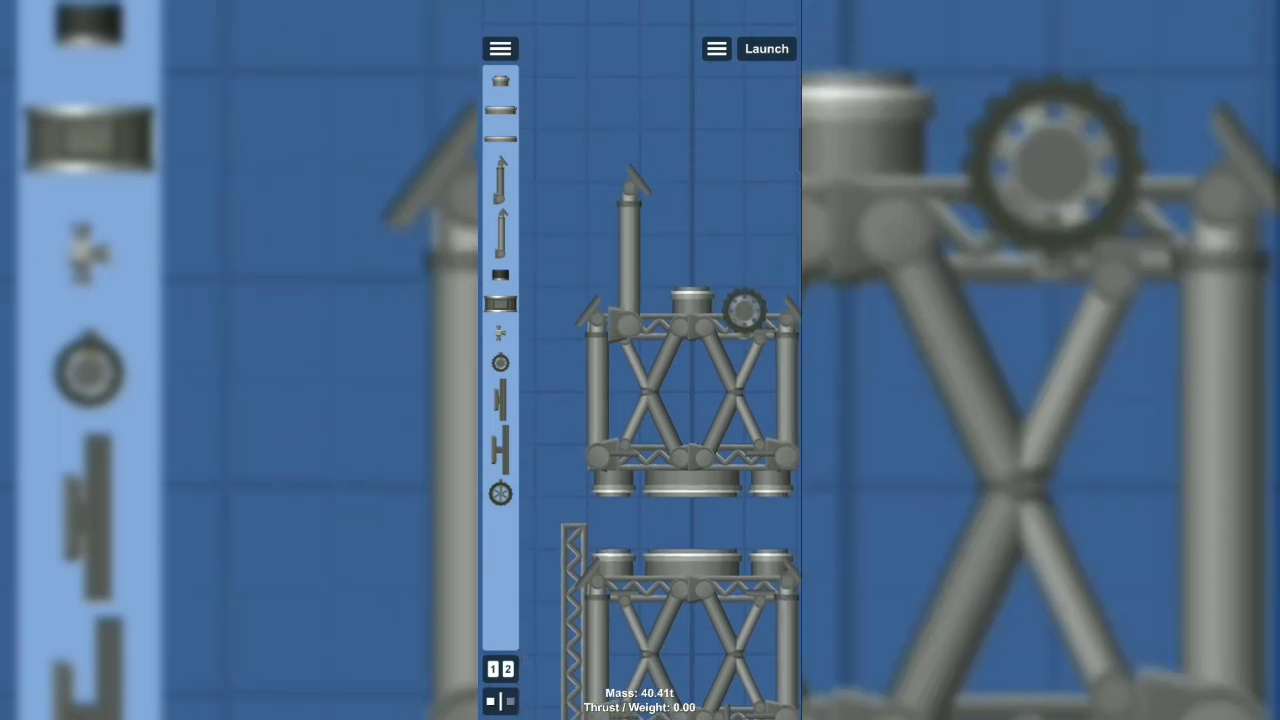
Step: Place a curved fairing half and small plate by the pole, then lower the pole
click(500, 48)
click(580, 253)
drag(500, 390, 620, 210)
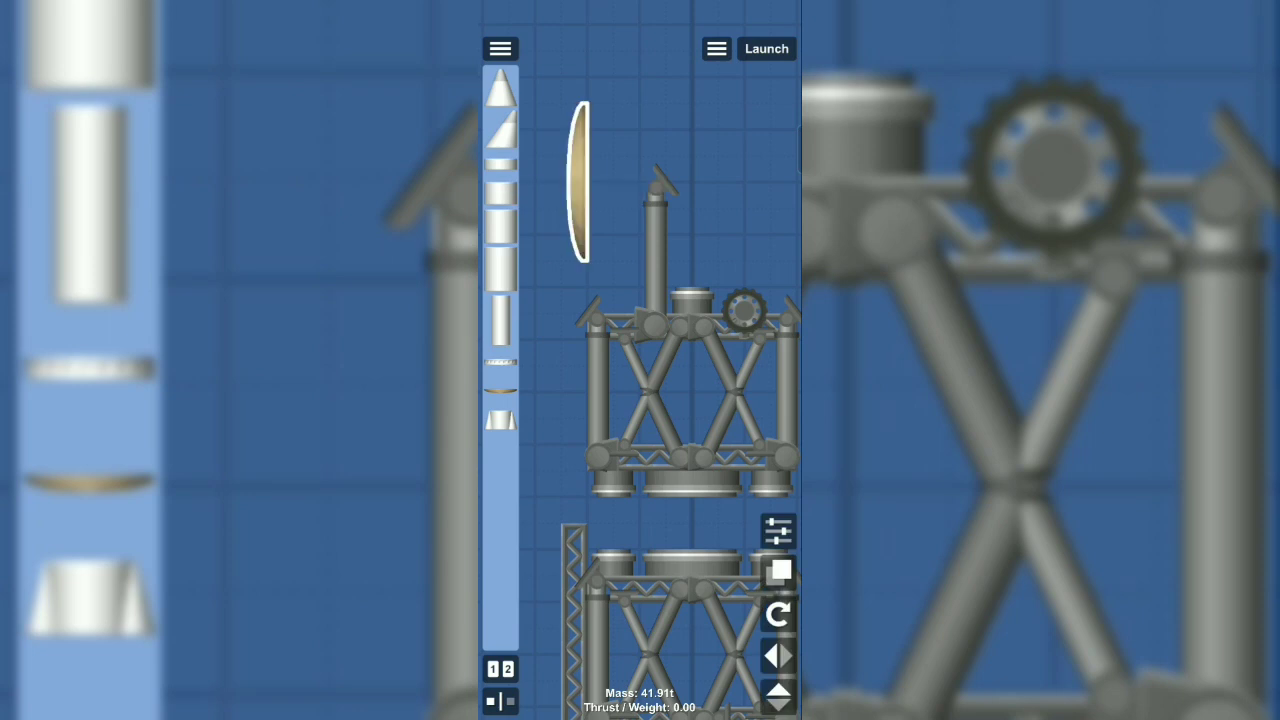
click(500, 48)
click(580, 280)
click(500, 48)
click(580, 280)
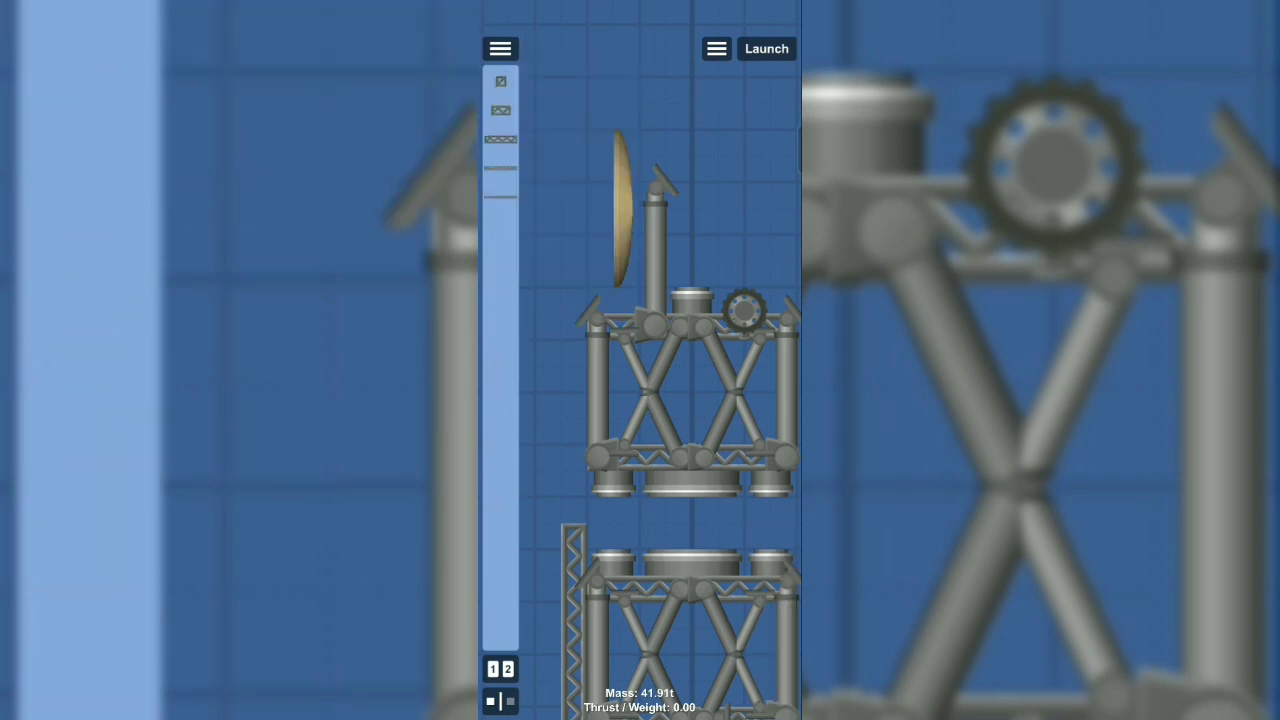
click(500, 48)
click(580, 100)
mouse_move(500, 140)
mouse_down()
mouse_move(640, 222)
mouse_move(600, 208)
mouse_up()
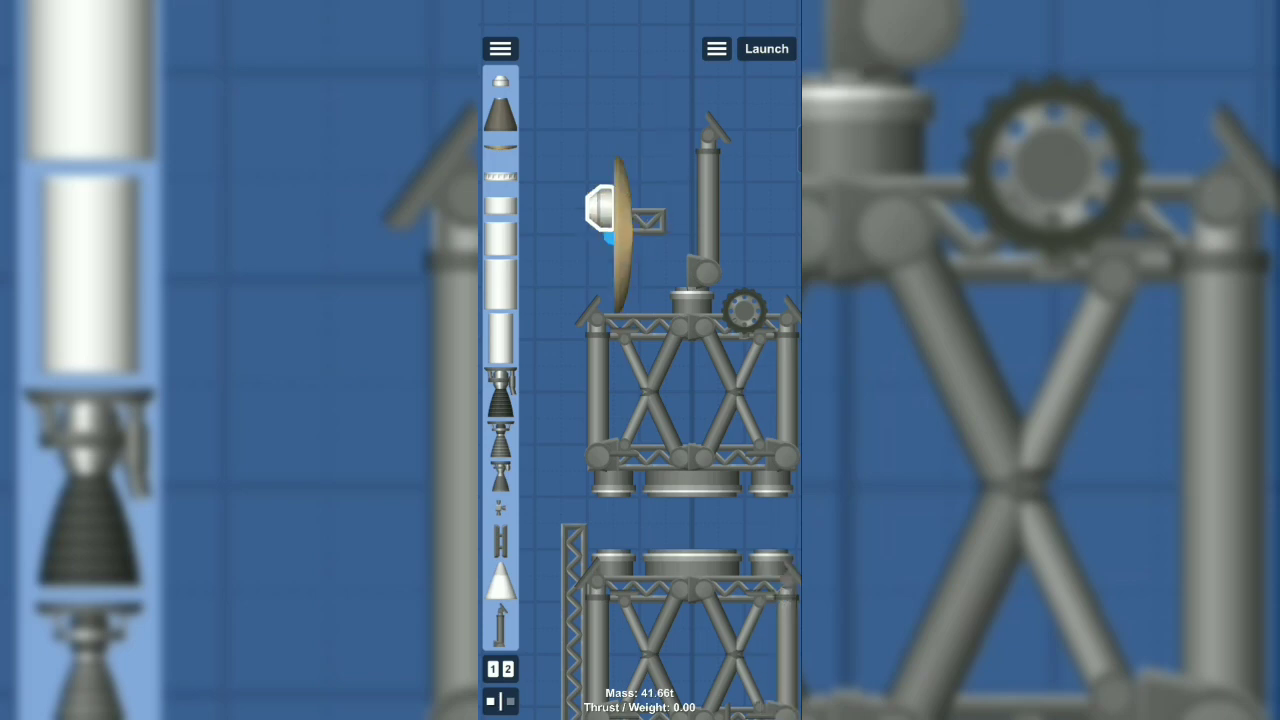
drag(707, 200, 655, 250)
scroll(680, 400, down, 3)
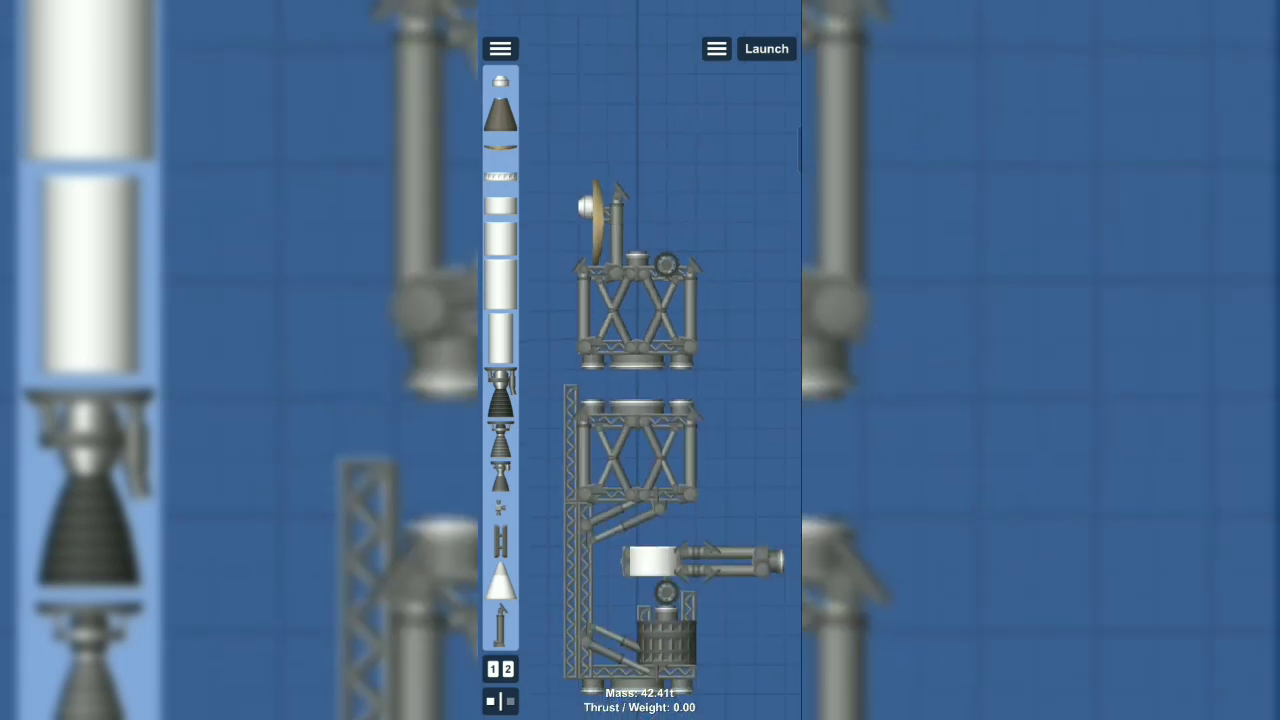
scroll(680, 400, up, 4)
scroll(680, 400, down, 4)
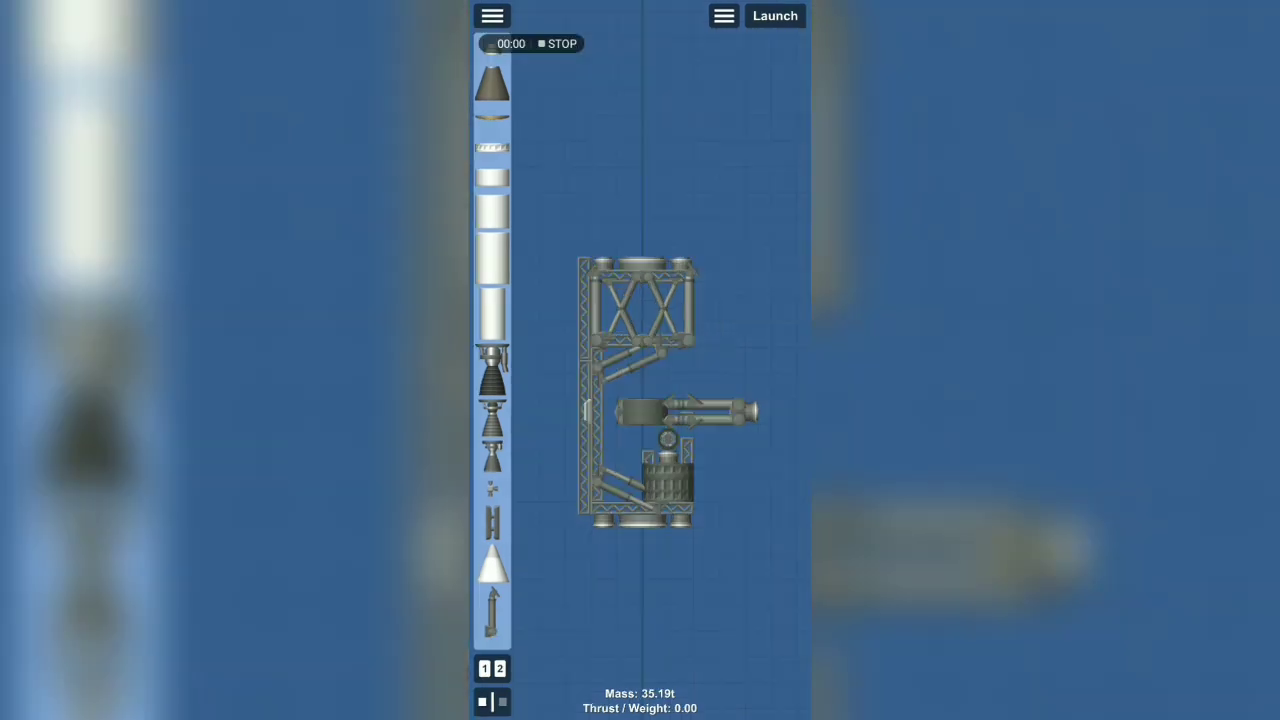
Step: Open the top-right menu containing the blueprint saving options
click(724, 16)
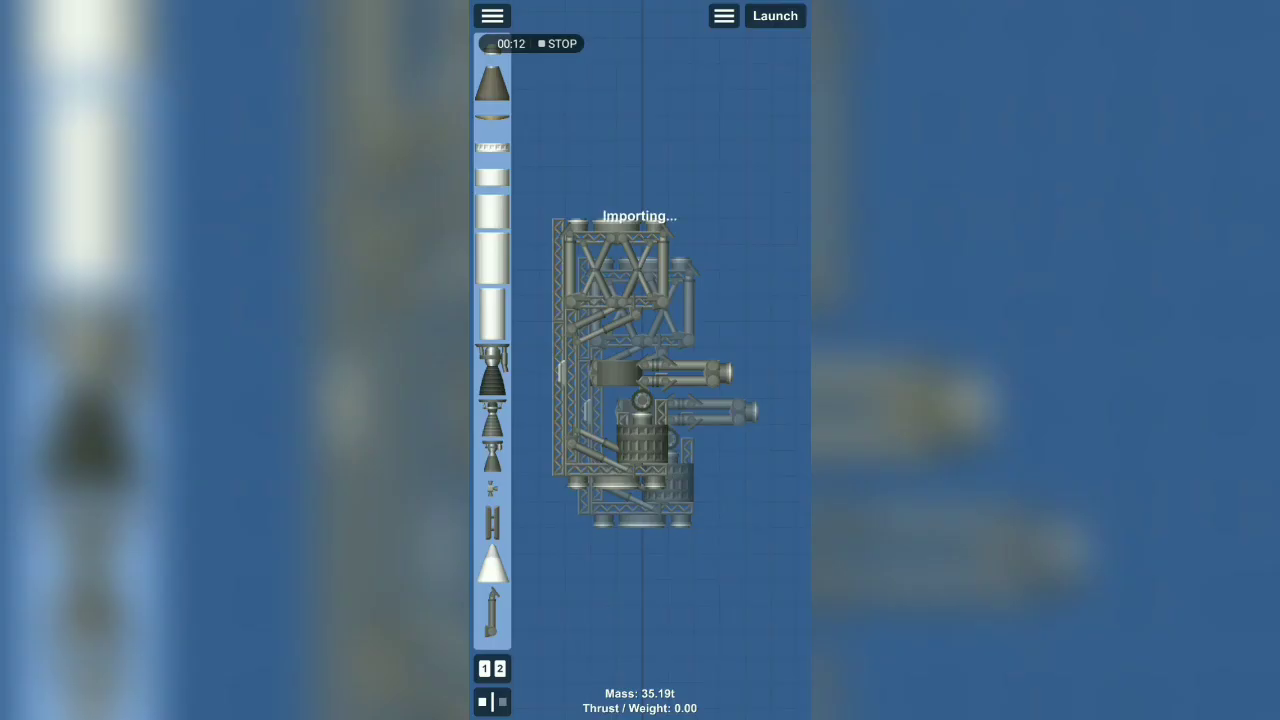
Step: Drag the imported tower copy up onto the original tower's top
drag(581, 371, 605, 172)
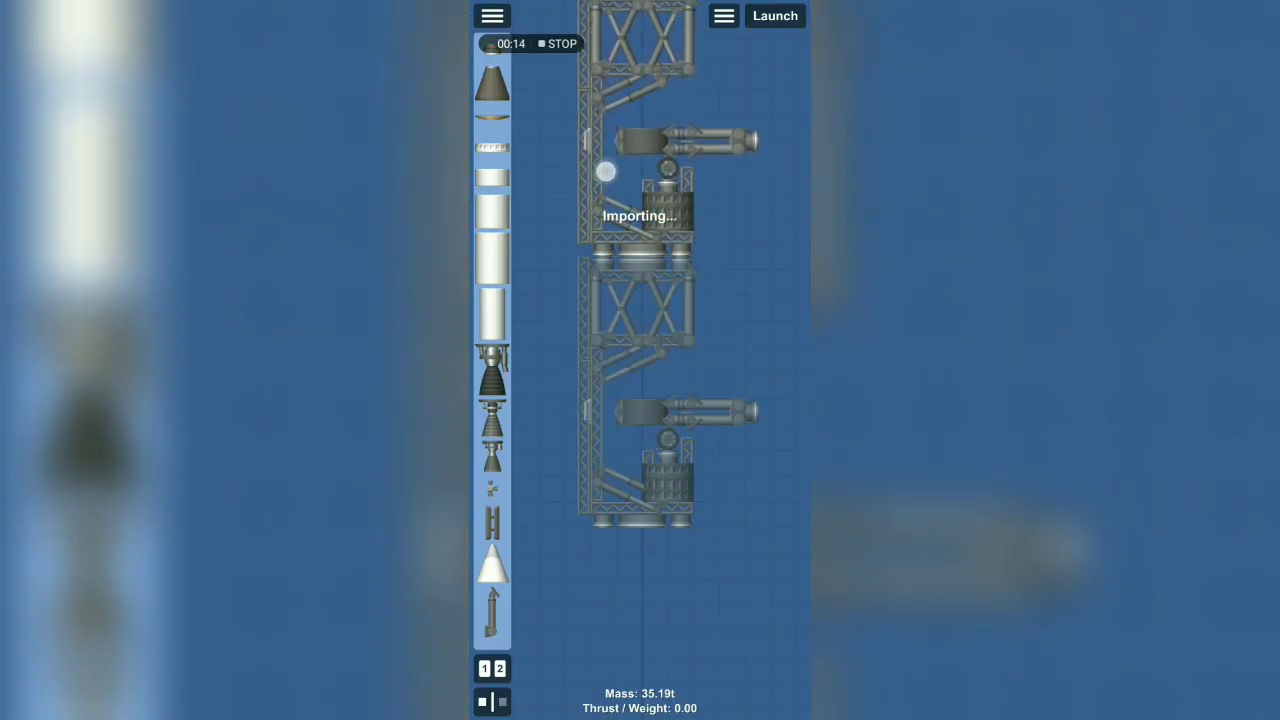